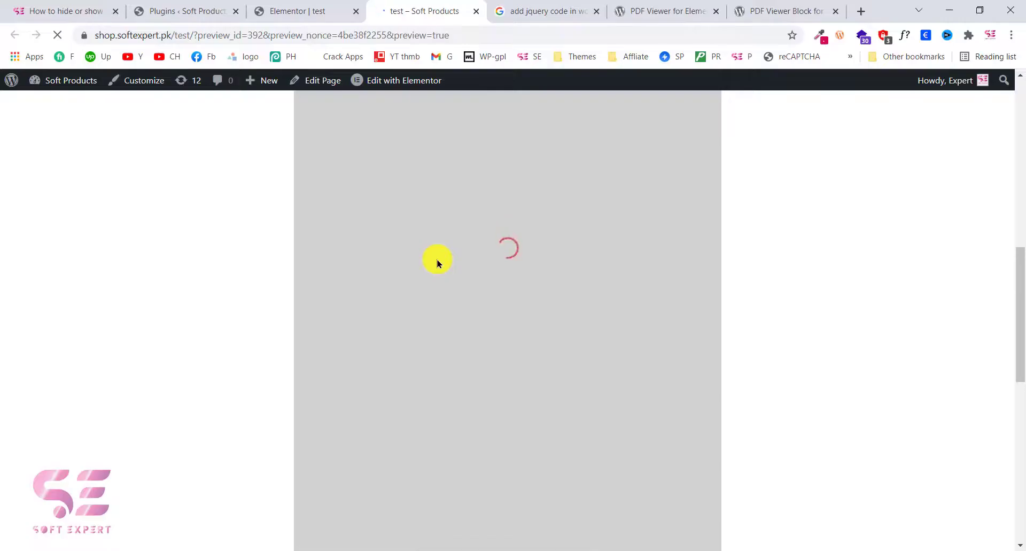
Look through the embedded PDF's pages on the test page preview.
scroll(438, 262, "up", 3)
scroll(437, 261, "up", 1)
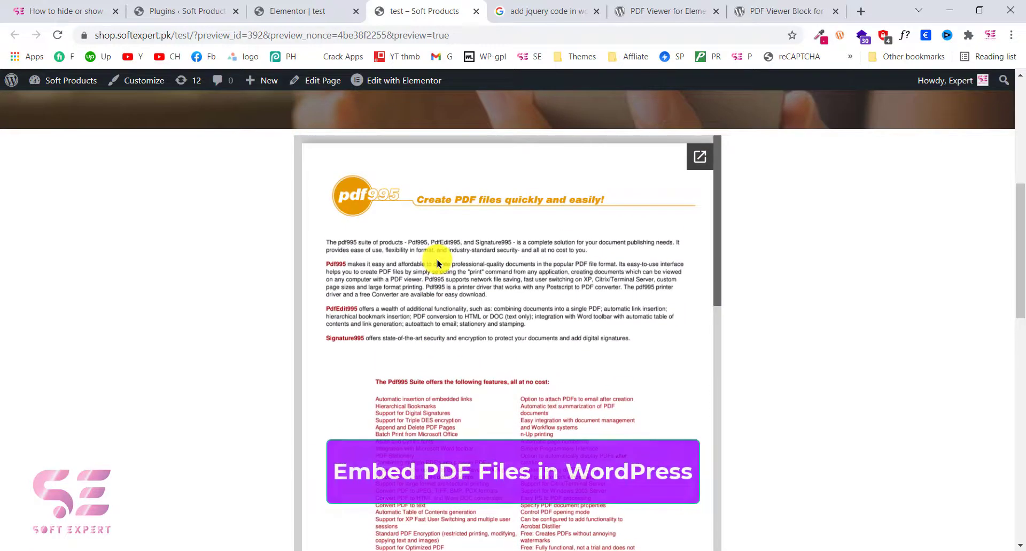
scroll(437, 262, "down", 8)
scroll(437, 262, "down", 10)
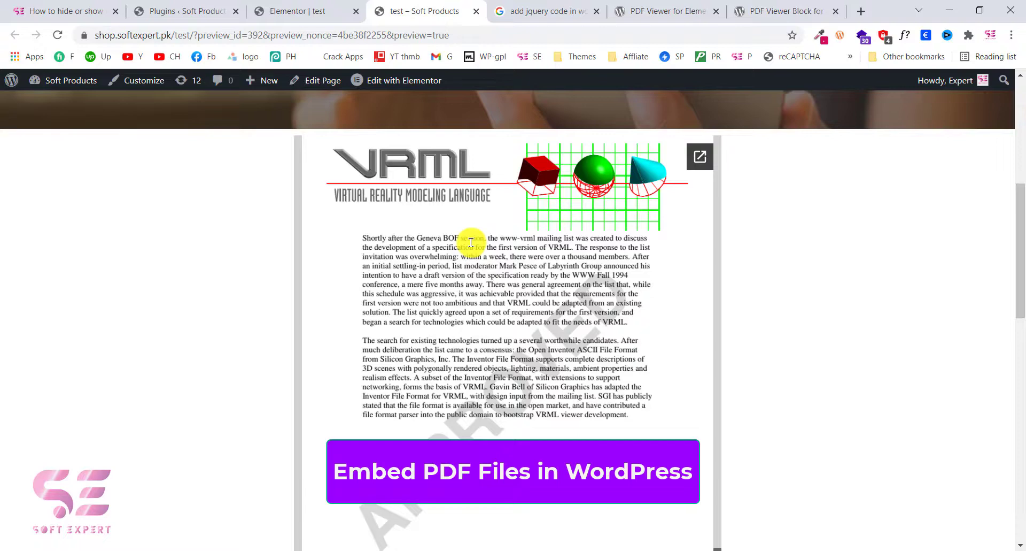
Inspect the PDF URL and PDF type settings of the PDF Viewer widget in the Elementor editor.
left_click(321, 11)
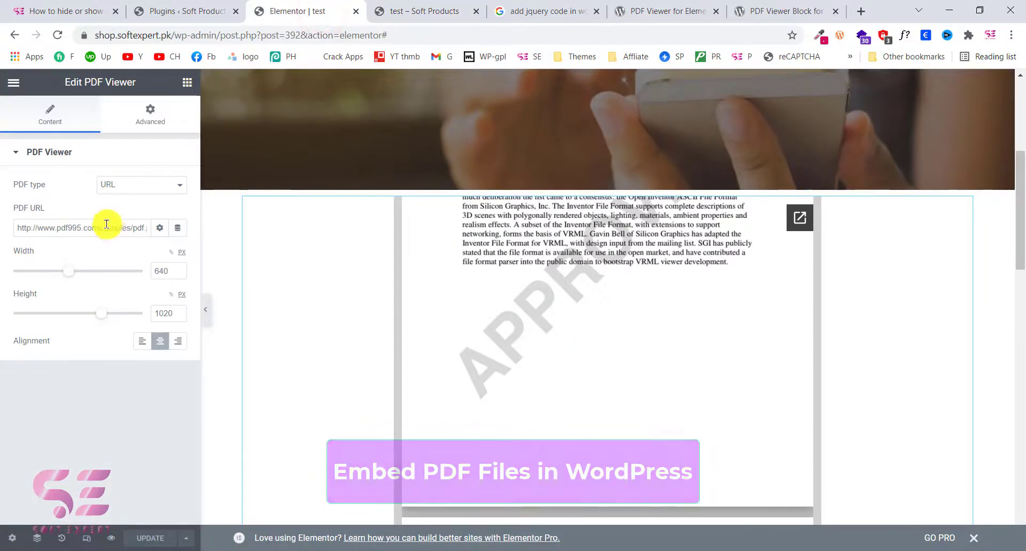
left_click_drag(122, 227, 3, 233)
left_click(114, 184)
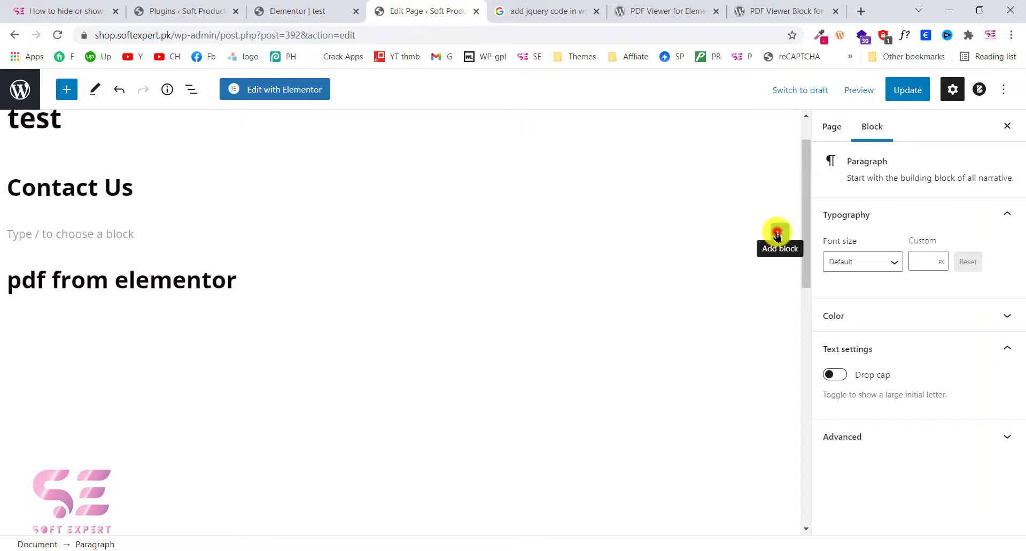
Search the block inserter for "pdf" from the empty block above the "pdf from elementor" heading.
left_click(778, 234)
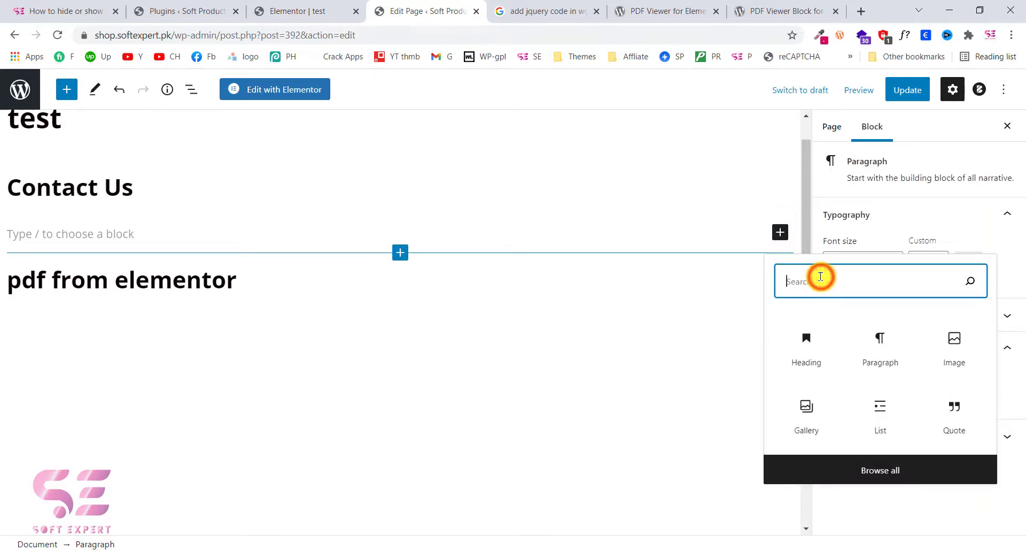
type("pdf")
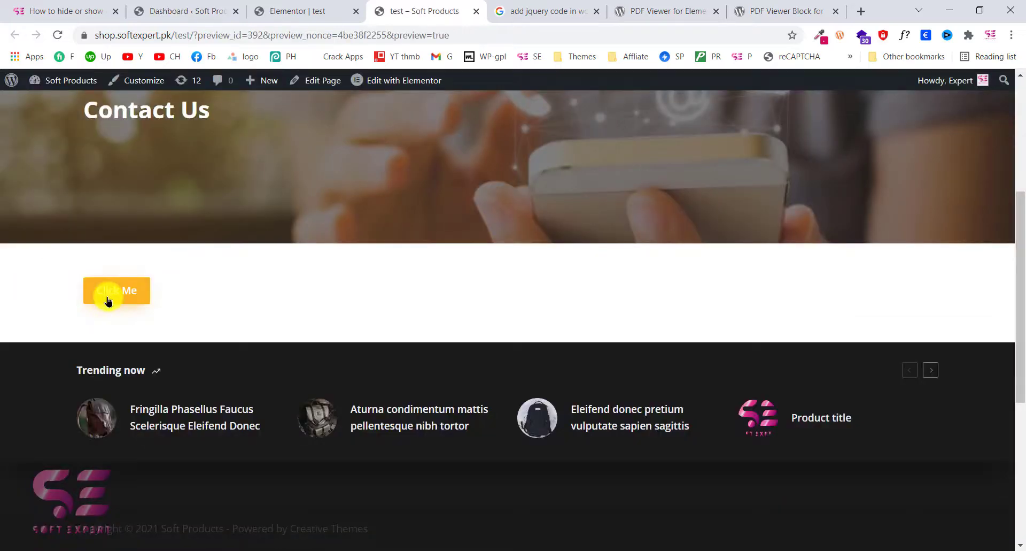
Test the Click Me button on the test page preview by toggling it twice.
left_click(108, 300)
left_click(108, 300)
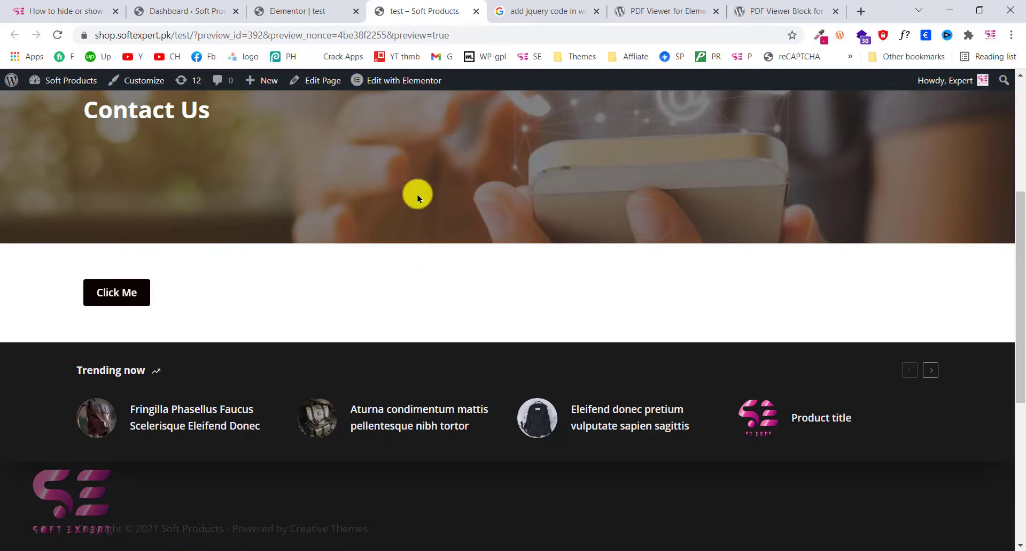
Delete the section containing the Click Me button in Elementor, close the Navigator, and update the page.
left_click(320, 13)
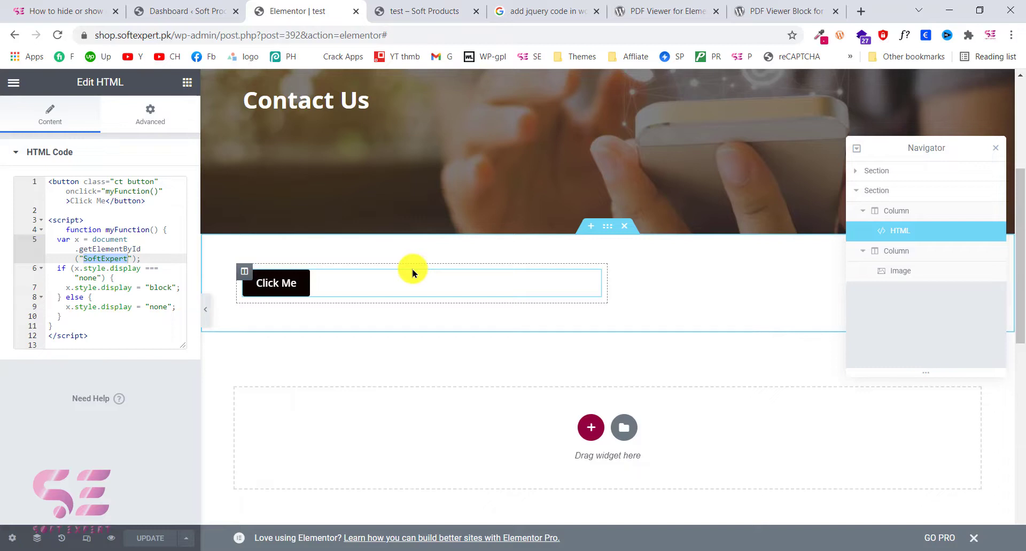
left_click(626, 234)
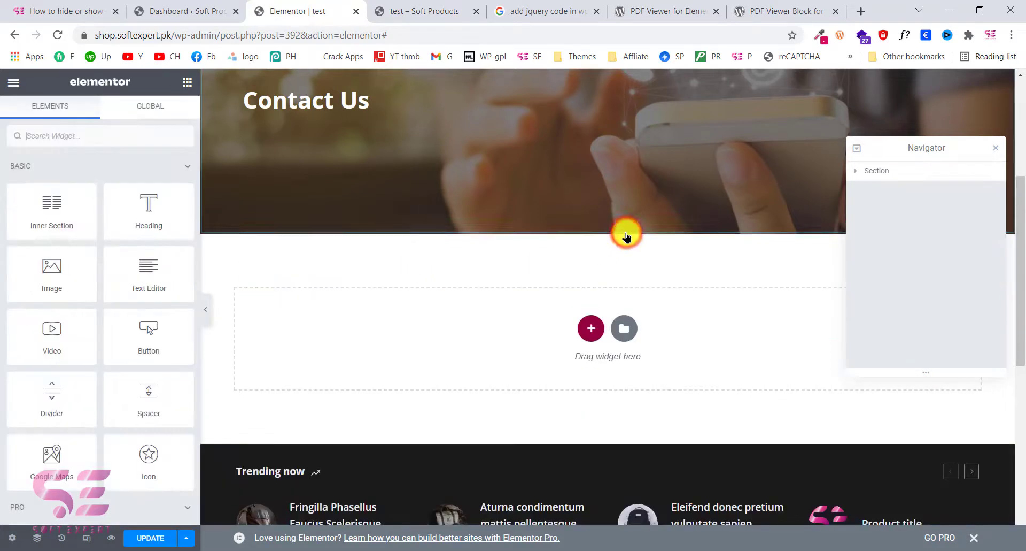
left_click(996, 147)
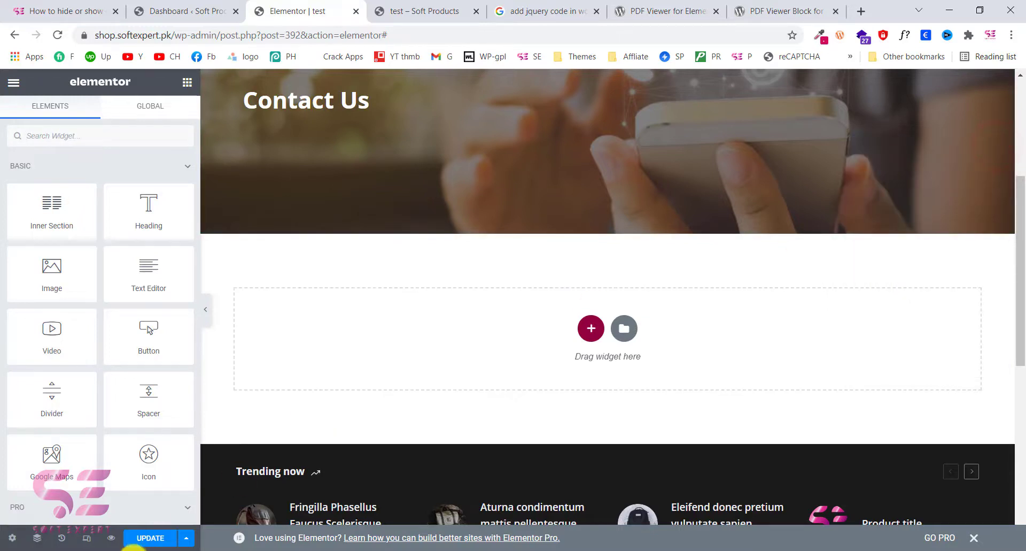
left_click(158, 539)
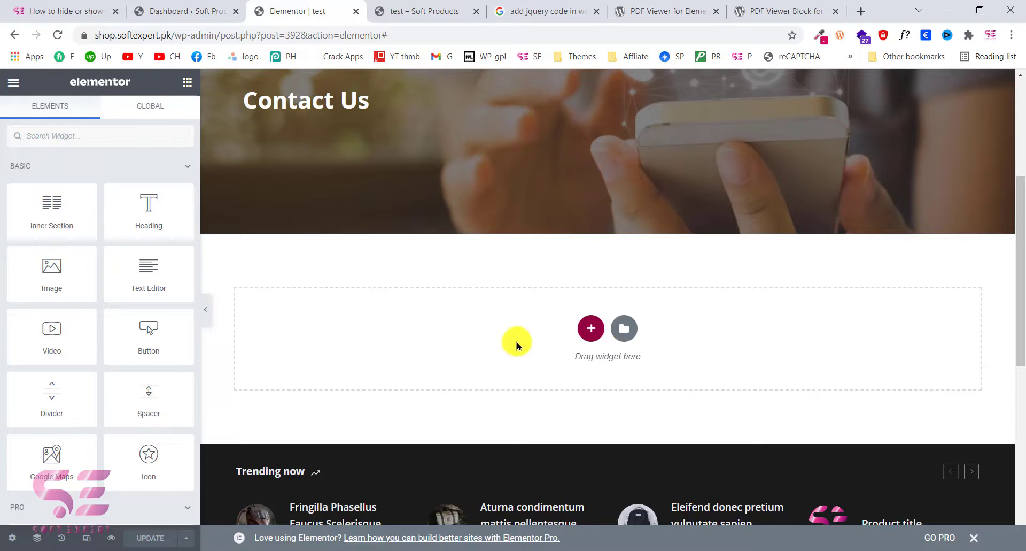
Review the PDF Viewer for Elementor page on WordPress.org and copy the plugin's name.
left_click(642, 12)
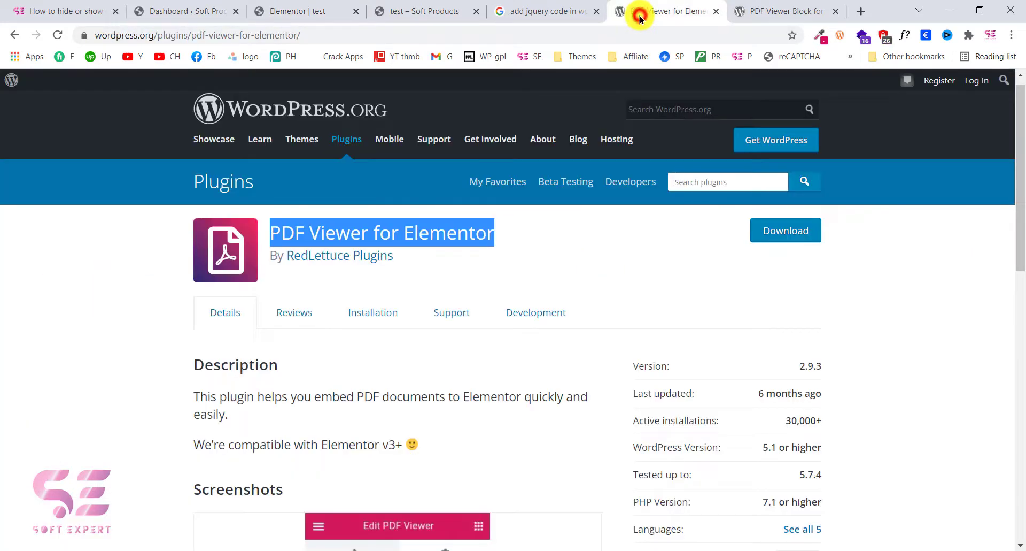
left_click(528, 240)
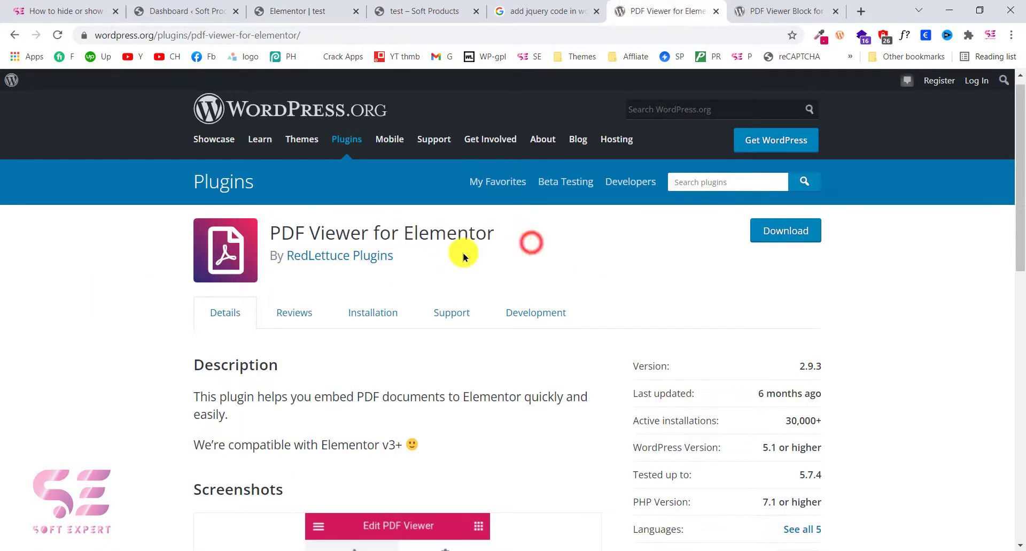
scroll(421, 352, "down", 10)
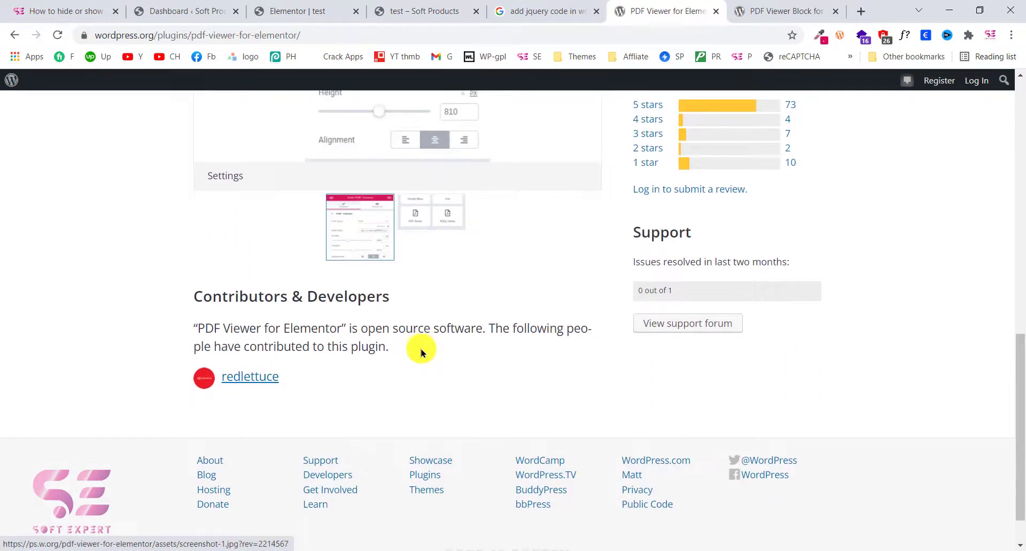
key("Home")
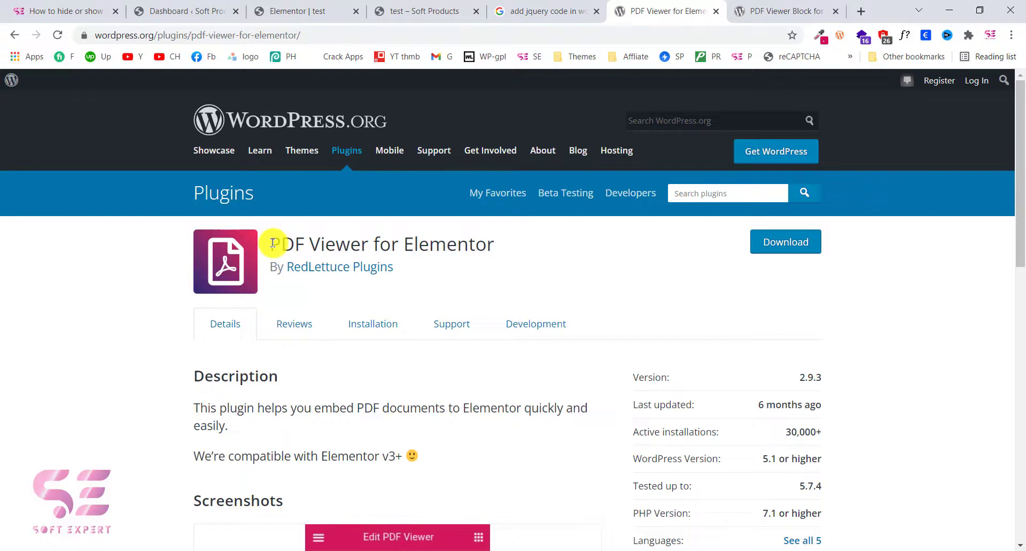
left_click_drag(272, 243, 496, 243)
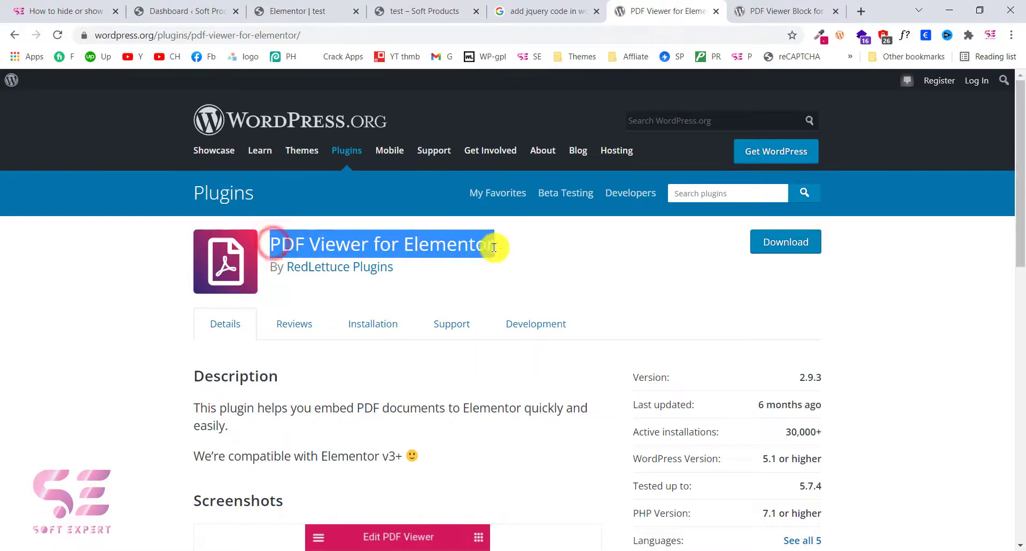
right_click(442, 246)
left_click(458, 256)
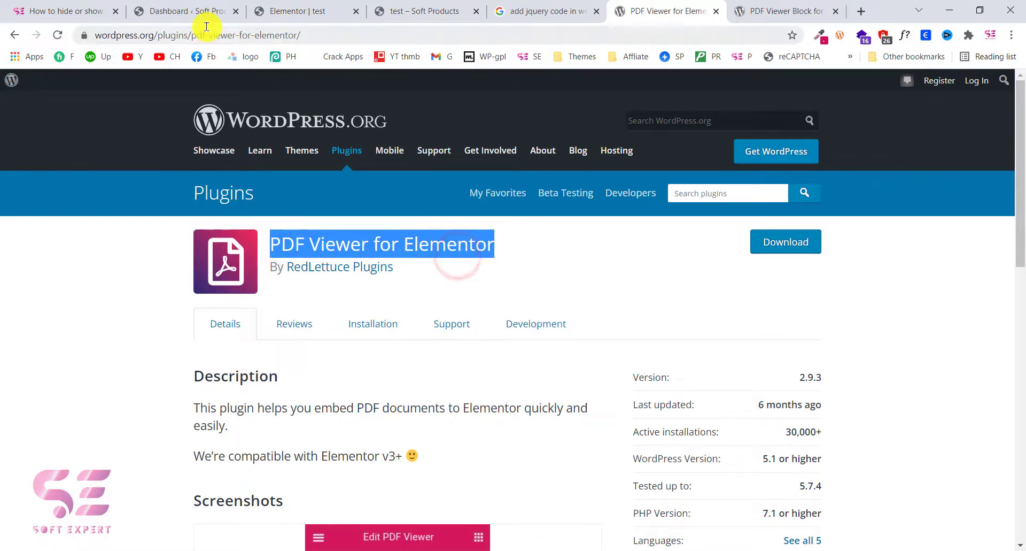
Find the PDF Viewer for Elementor plugin through the WordPress dashboard's plugin search, then install and activate it.
left_click(172, 5)
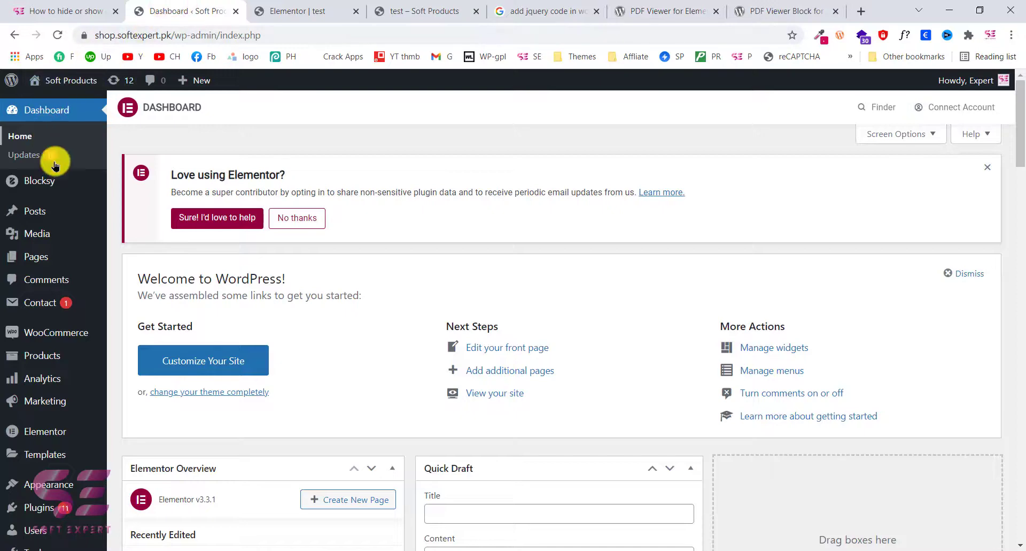
scroll(60, 261, "down", 1)
scroll(61, 261, "down", 2)
mouse_move(47, 442)
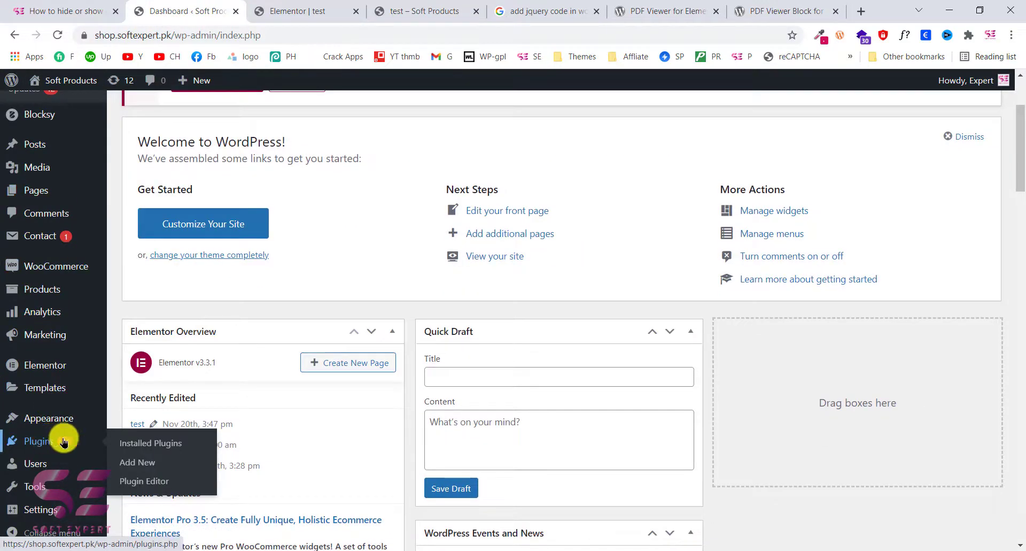
left_click(143, 463)
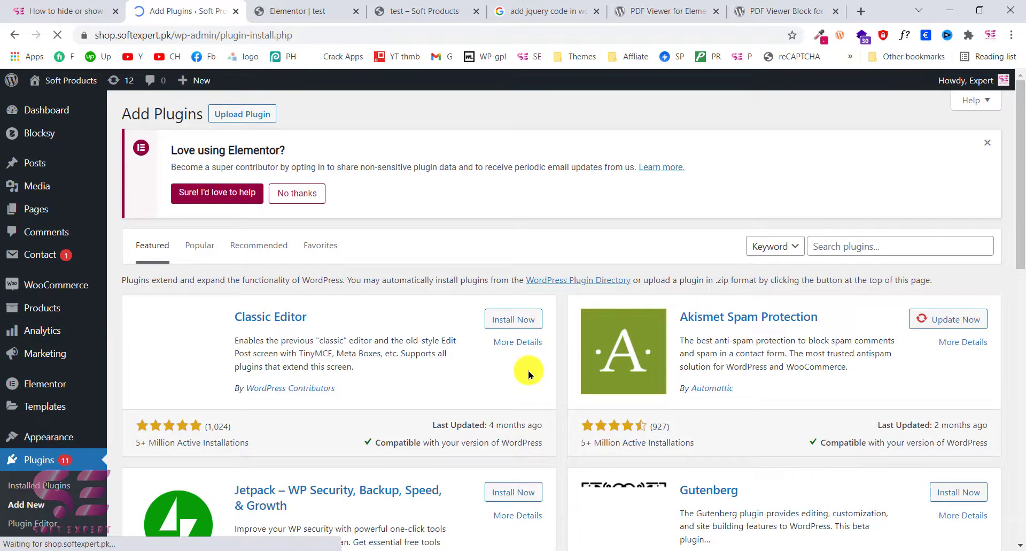
left_click(825, 244)
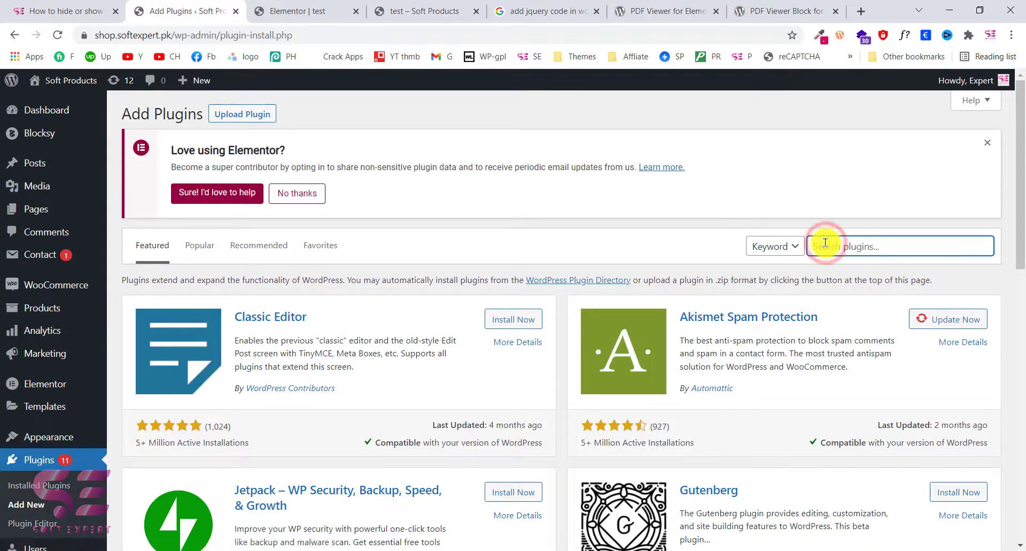
key("ctrl+v")
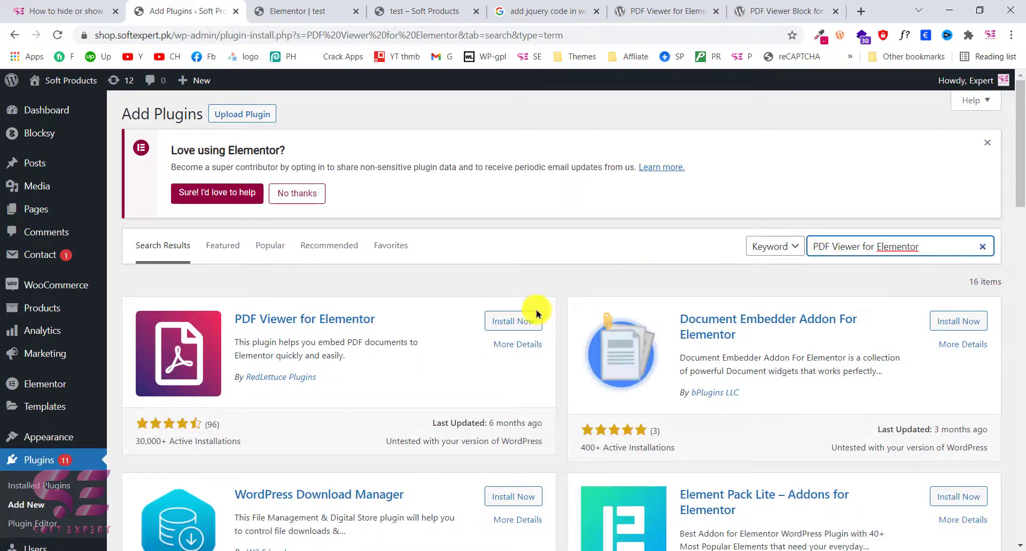
left_click(517, 323)
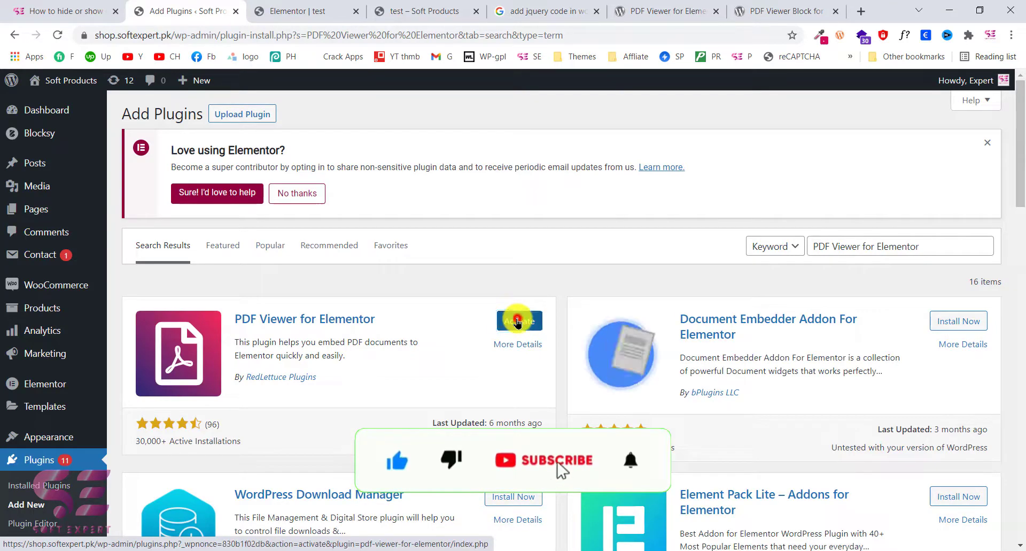
left_click(517, 321)
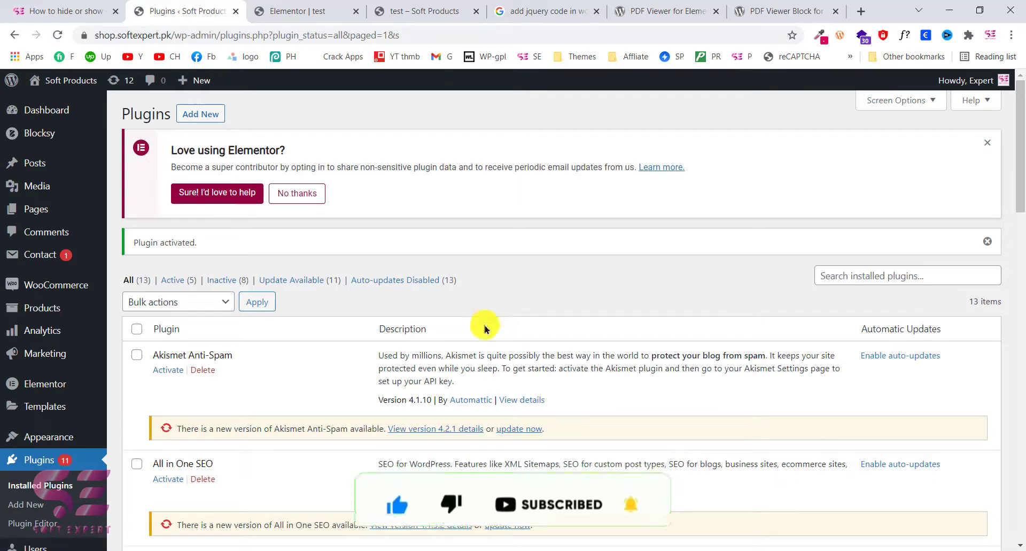
Reload the test page in Elementor, search the widgets for "pdf", and add the PDF Viewer widget below the Contact Us banner.
left_click(284, 10)
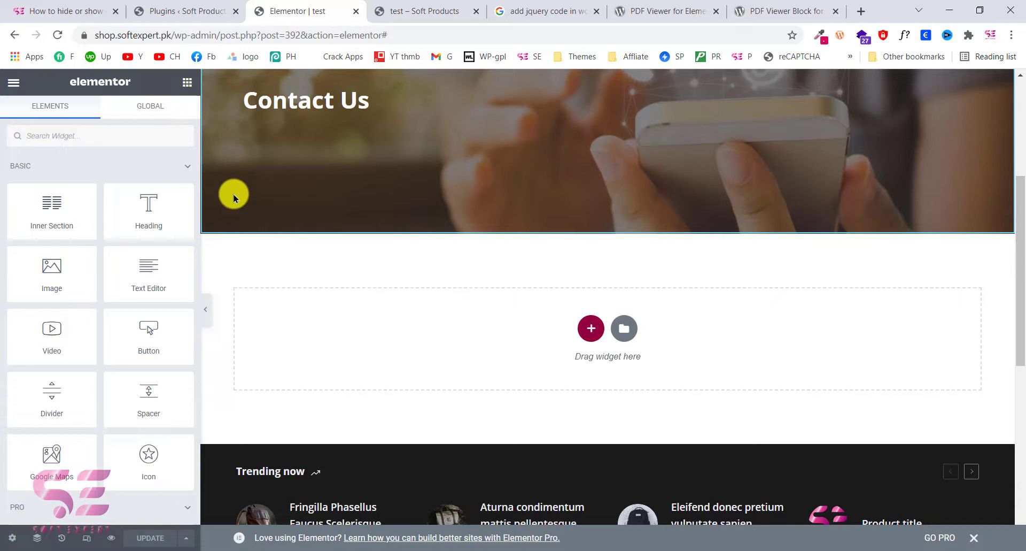
left_click(57, 39)
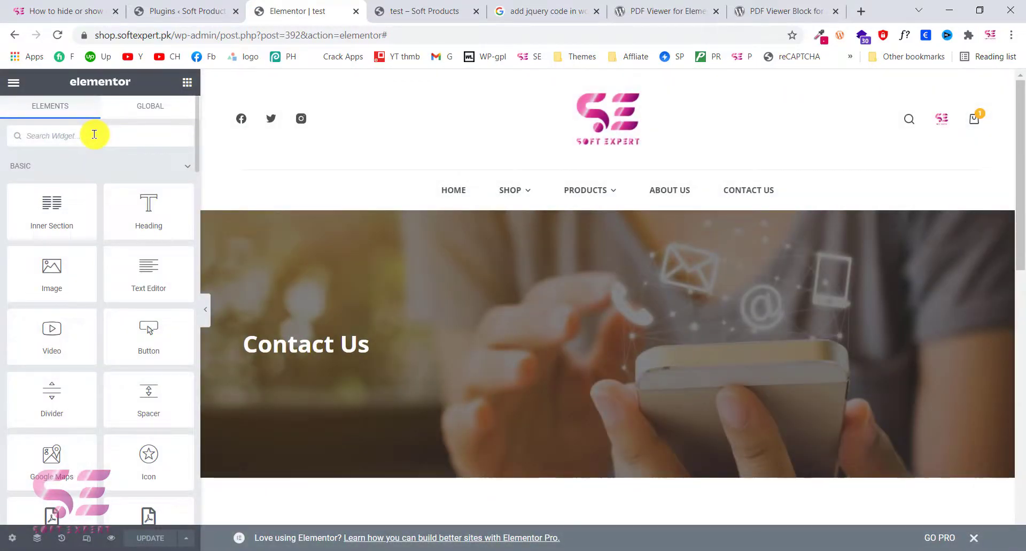
scroll(390, 271, "down", 5)
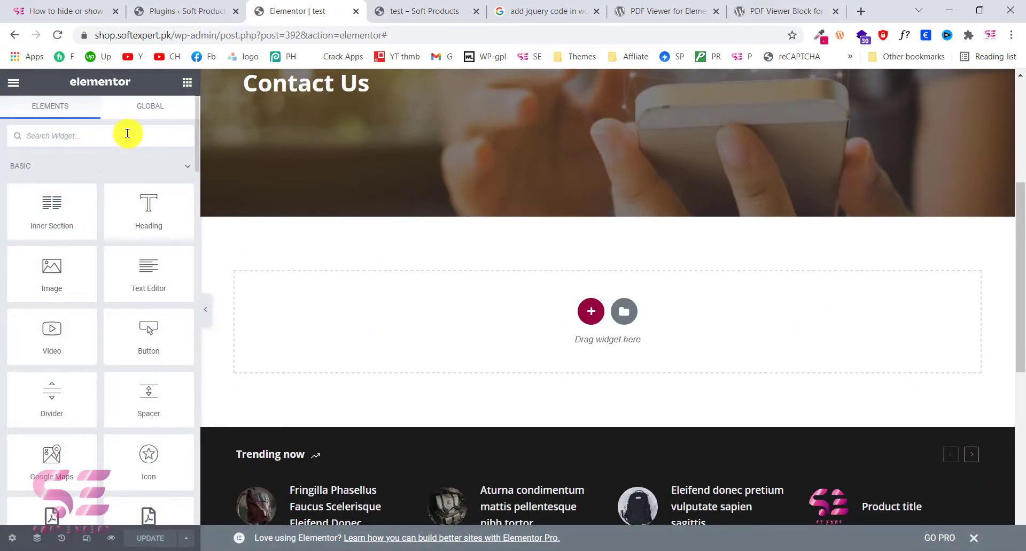
type("pdf")
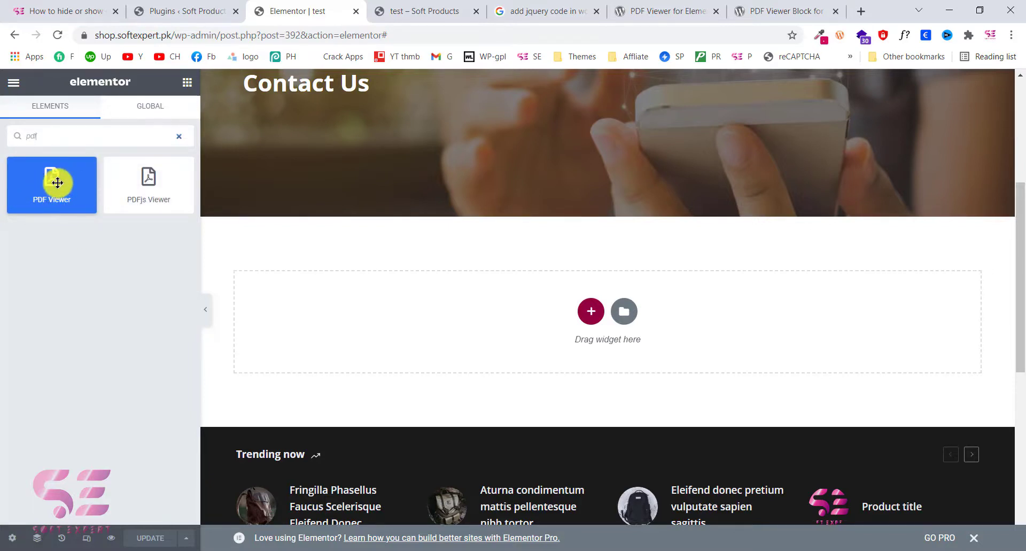
left_click_drag(57, 183, 309, 307)
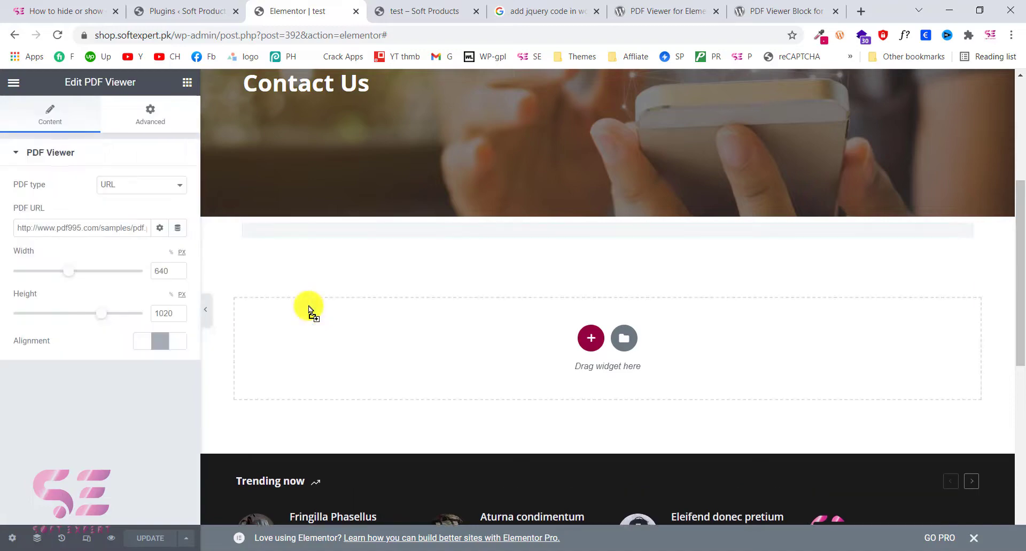
Look through the sample PDF in the new PDF Viewer widget and inspect its PDF URL.
scroll(498, 260, "down", 10)
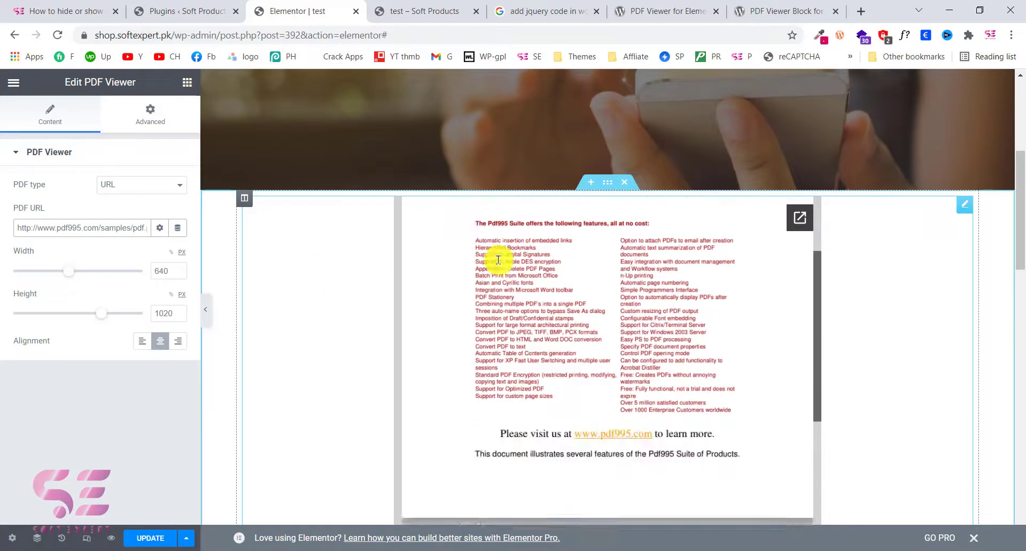
scroll(497, 261, "down", 10)
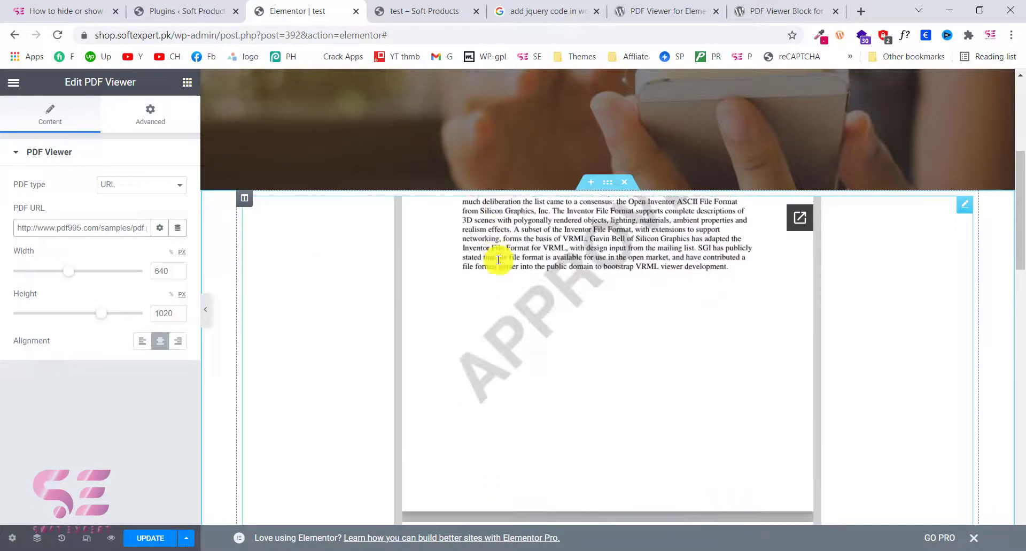
left_click_drag(107, 226, 21, 226)
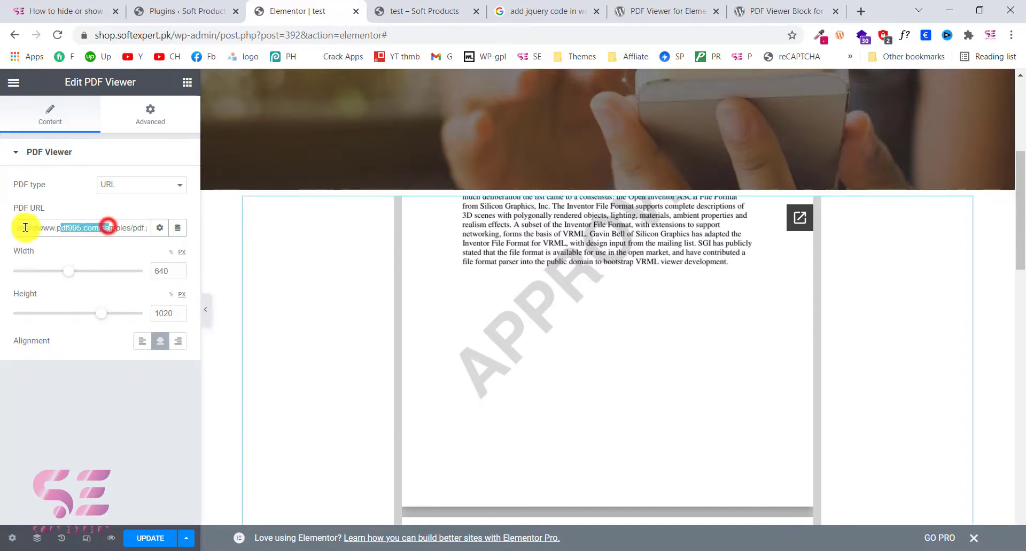
left_click(21, 227)
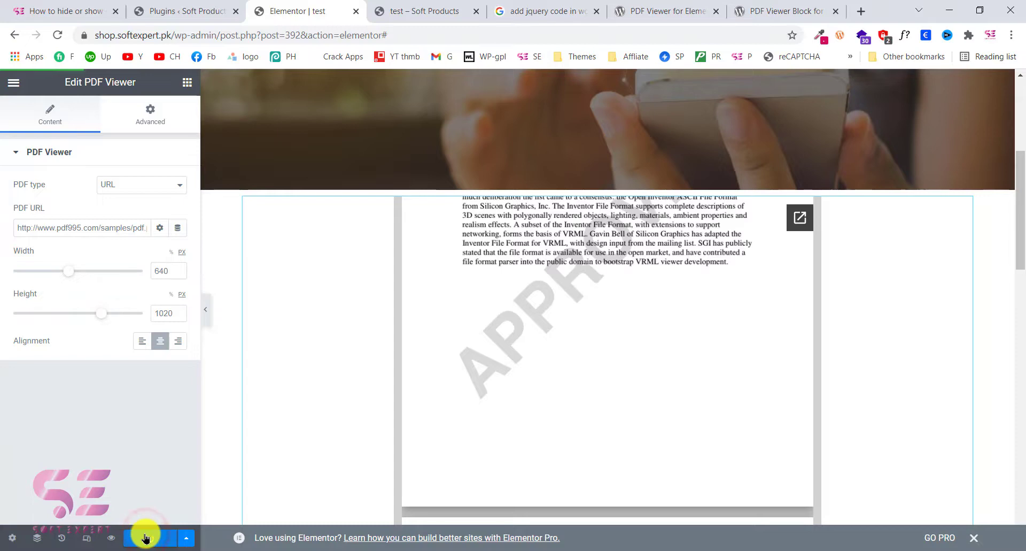
Update the page and check the embedded PDF in the test page preview.
left_click(112, 538)
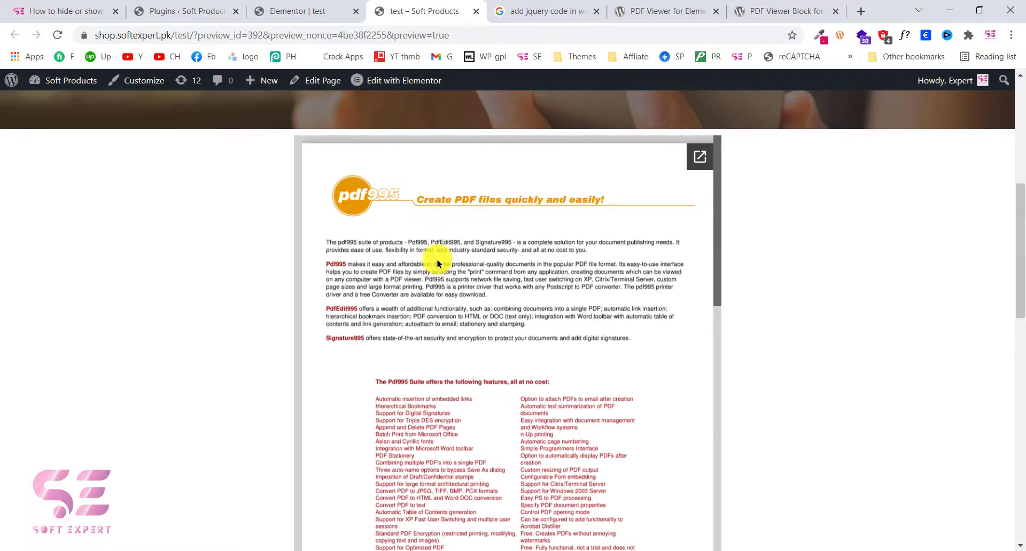
scroll(437, 263, "down", 10)
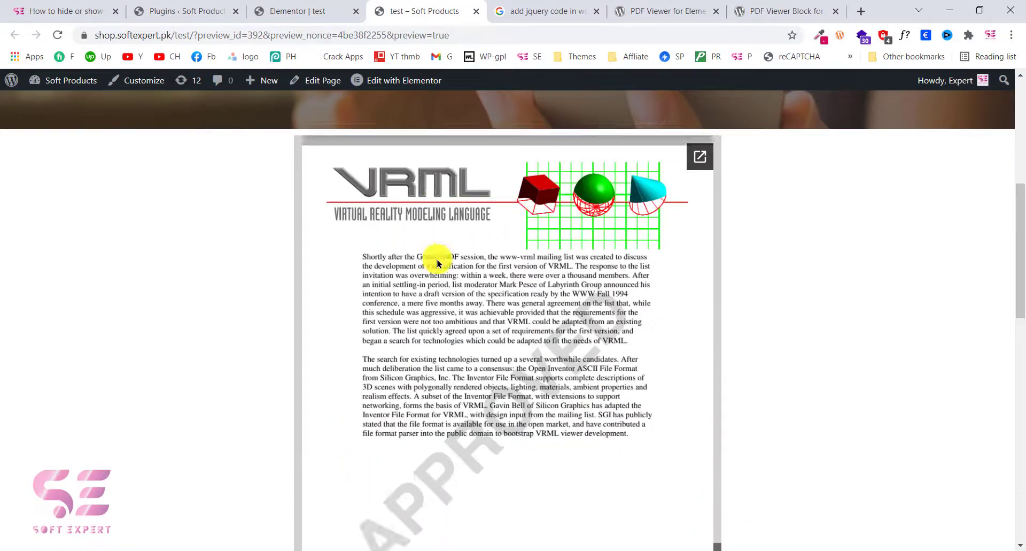
Return to the test page in Elementor and set the PDF Viewer widget's PDF type to File.
scroll(437, 263, "down", 1)
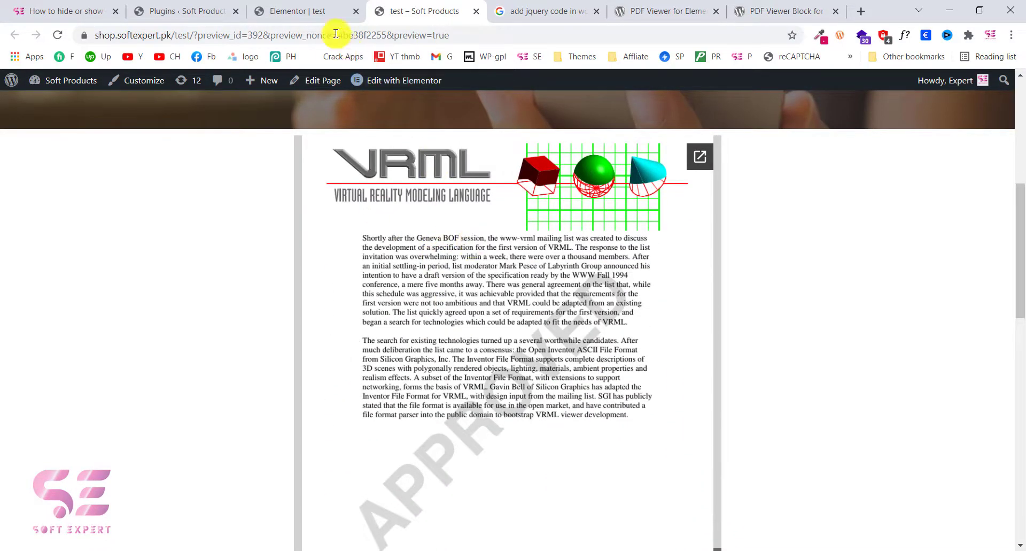
left_click(327, 12)
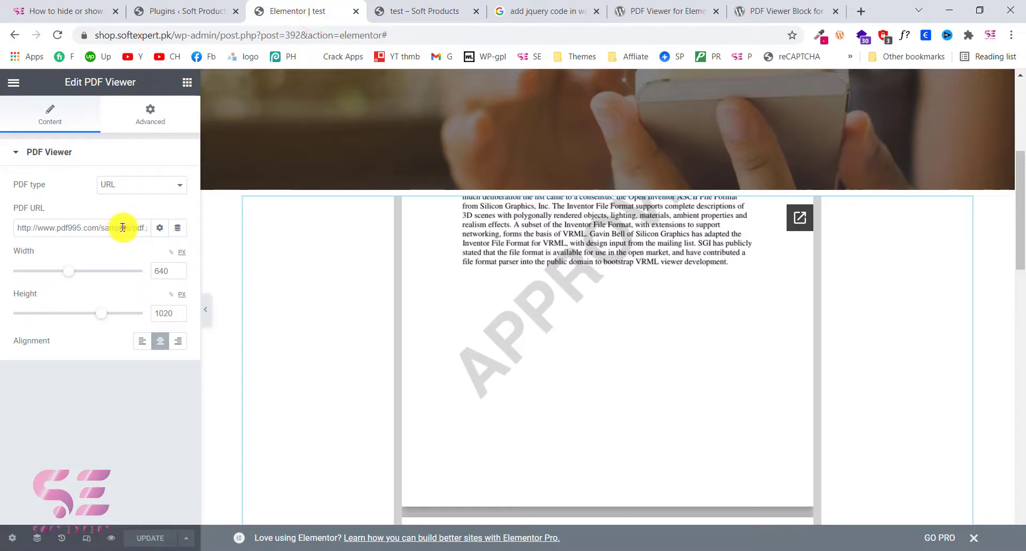
left_click_drag(122, 227, 3, 234)
left_click(114, 183)
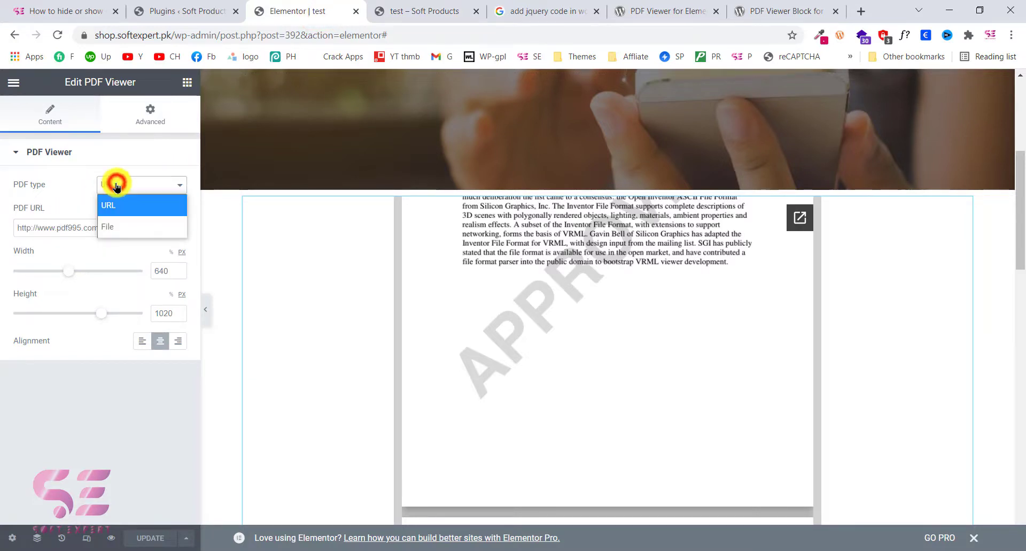
left_click(117, 228)
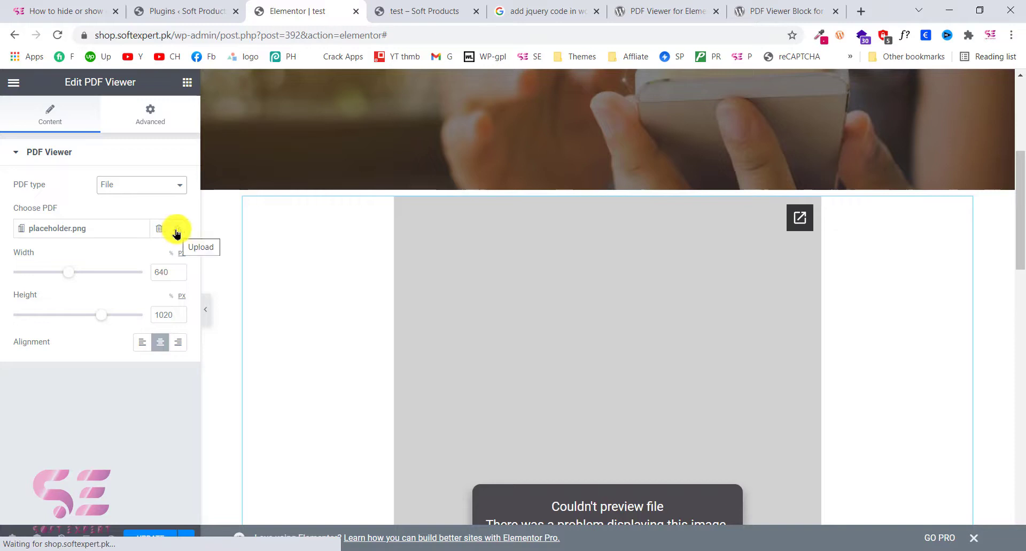
Upload Landing-page-by-iamsoftexpert.pdf from the desktop to the media library and insert it as the widget's PDF.
left_click(177, 229)
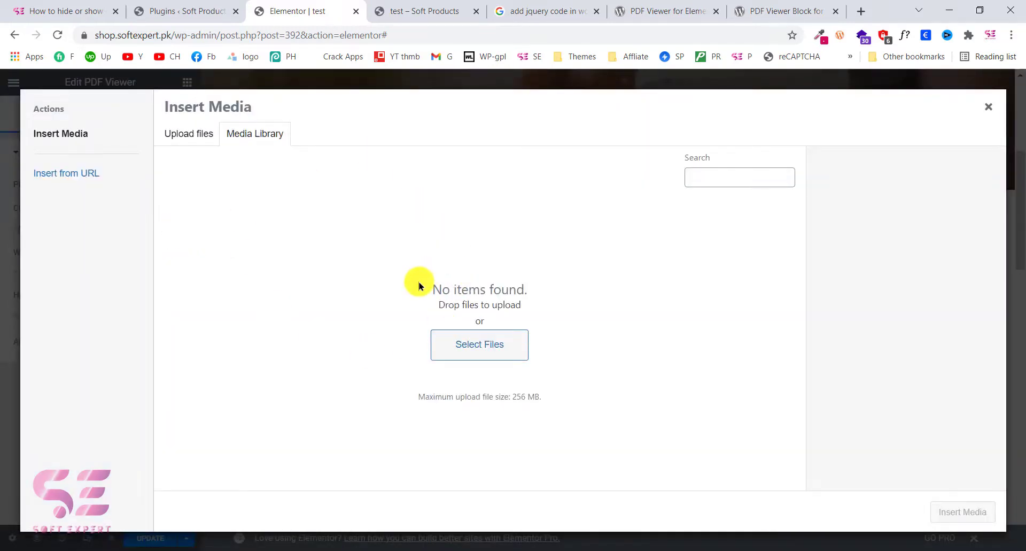
key("super+d")
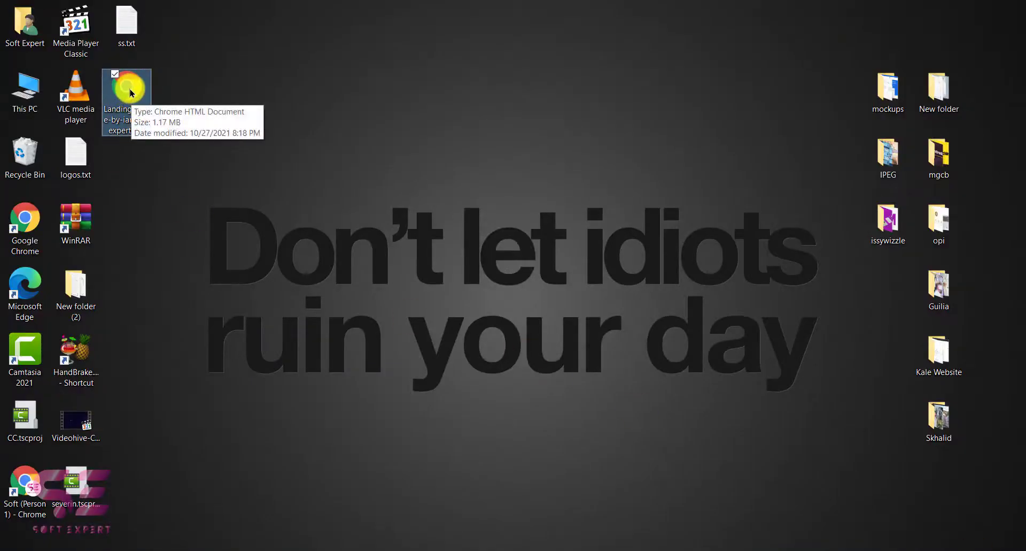
left_click_drag(122, 92, 433, 394)
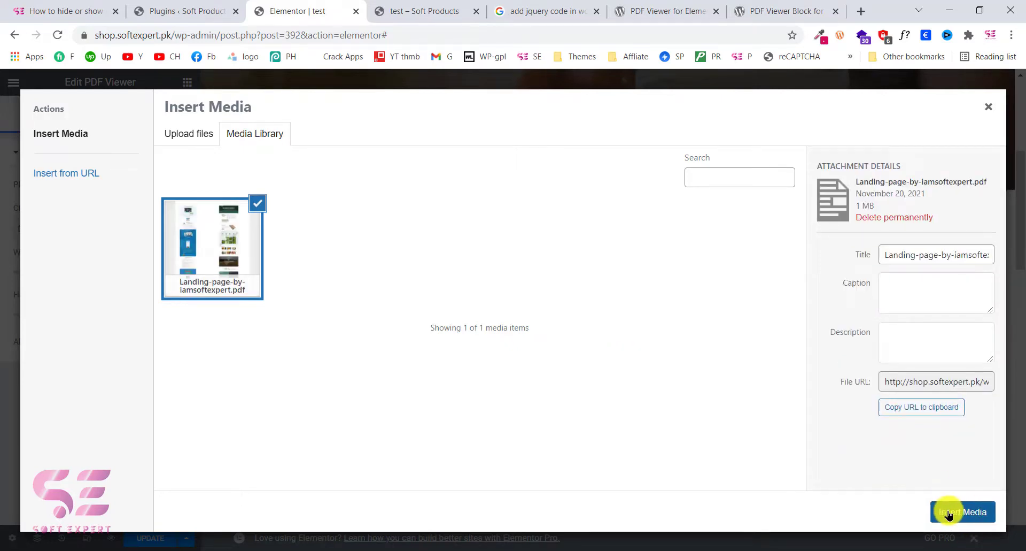
left_click(948, 512)
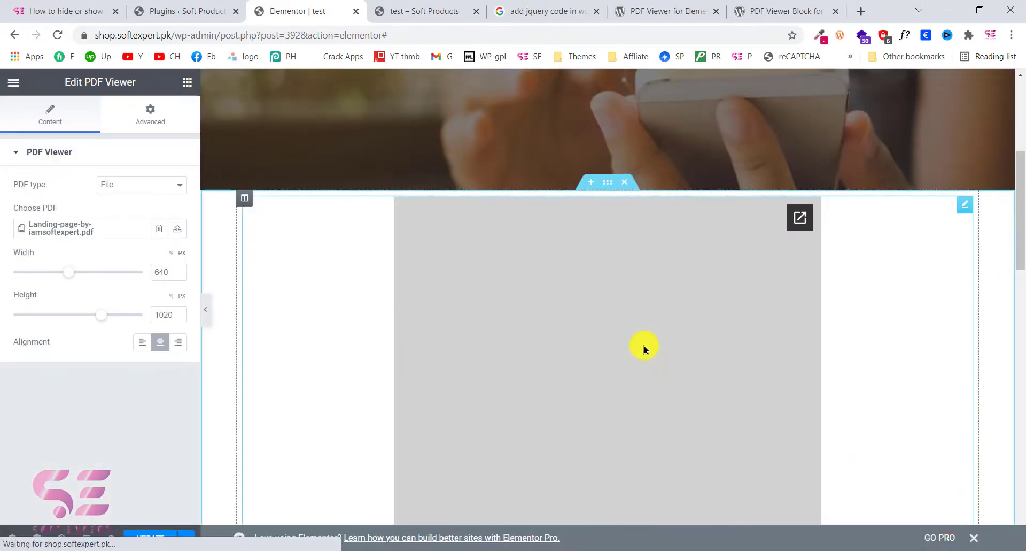
Look through the uploaded PDF in the widget, update the page, and check the PDF's pages in the test page preview.
scroll(644, 349, "down", 5)
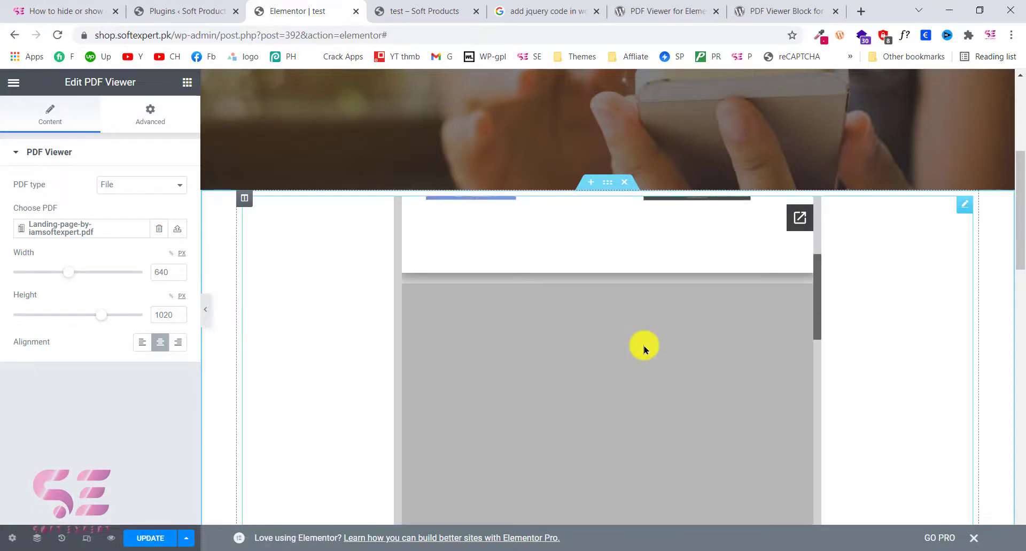
scroll(644, 348, "up", 5)
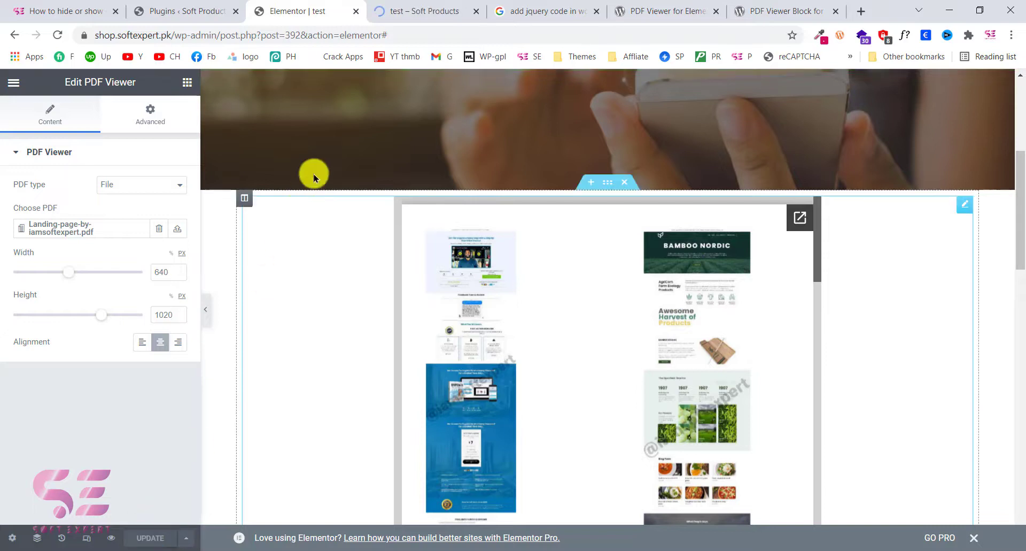
left_click(420, 3)
scroll(486, 321, "down", 6)
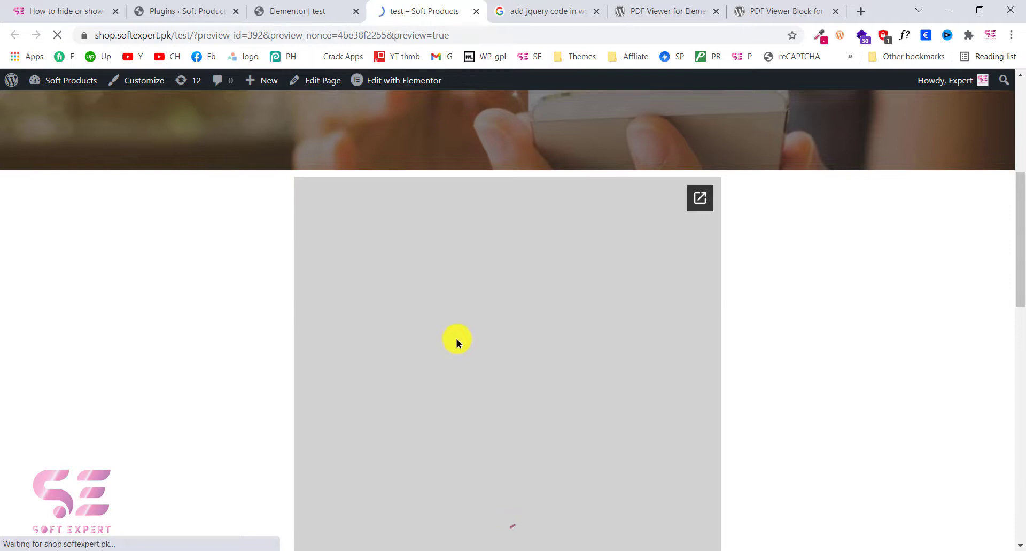
scroll(577, 307, "down", 3)
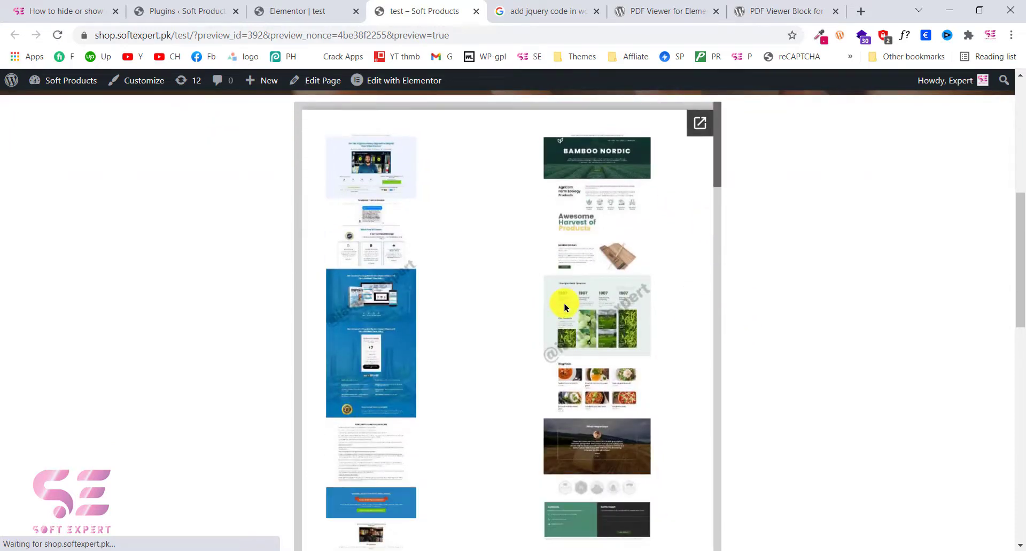
scroll(545, 244, "down", 5)
scroll(547, 247, "down", 10)
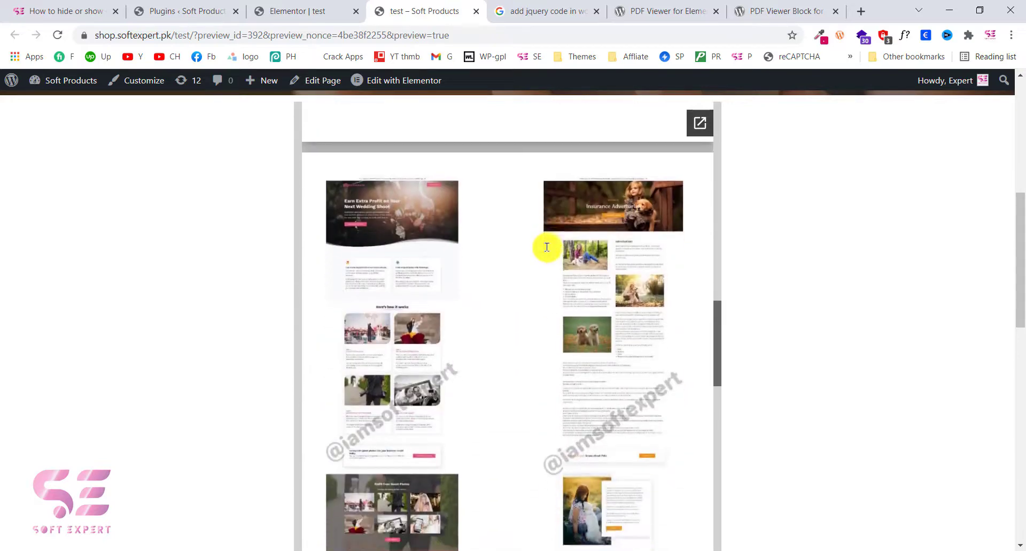
scroll(547, 247, "down", 1)
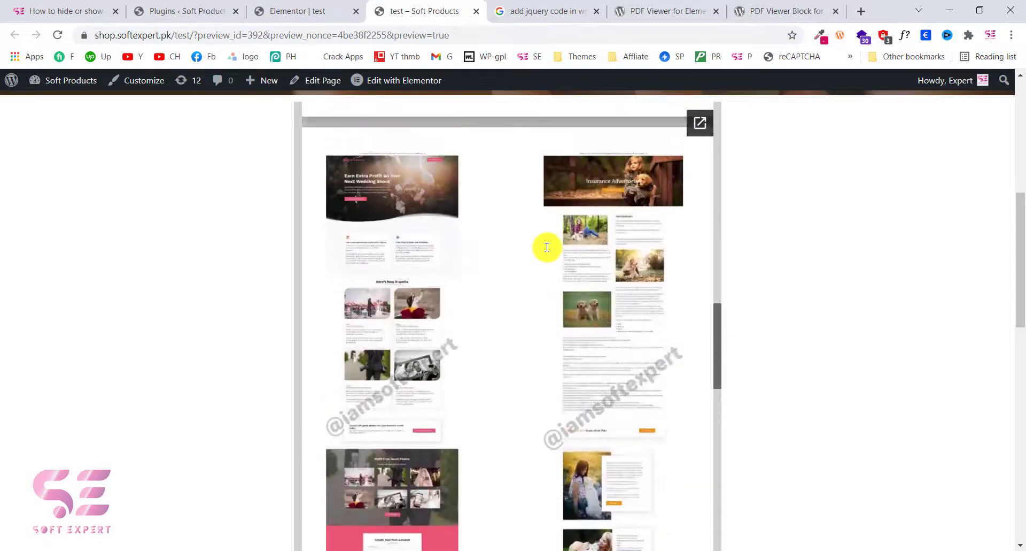
scroll(547, 246, "up", 2)
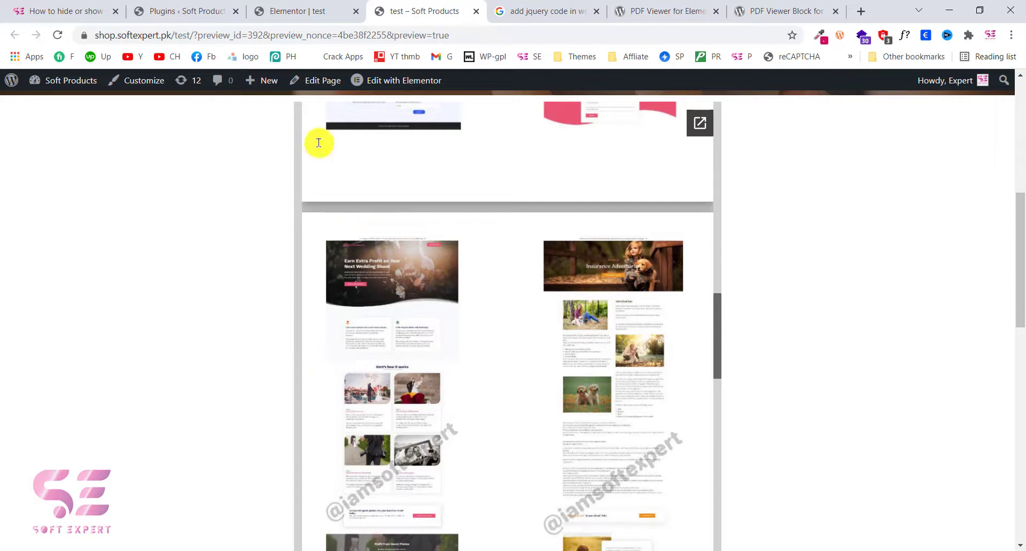
left_click(307, 12)
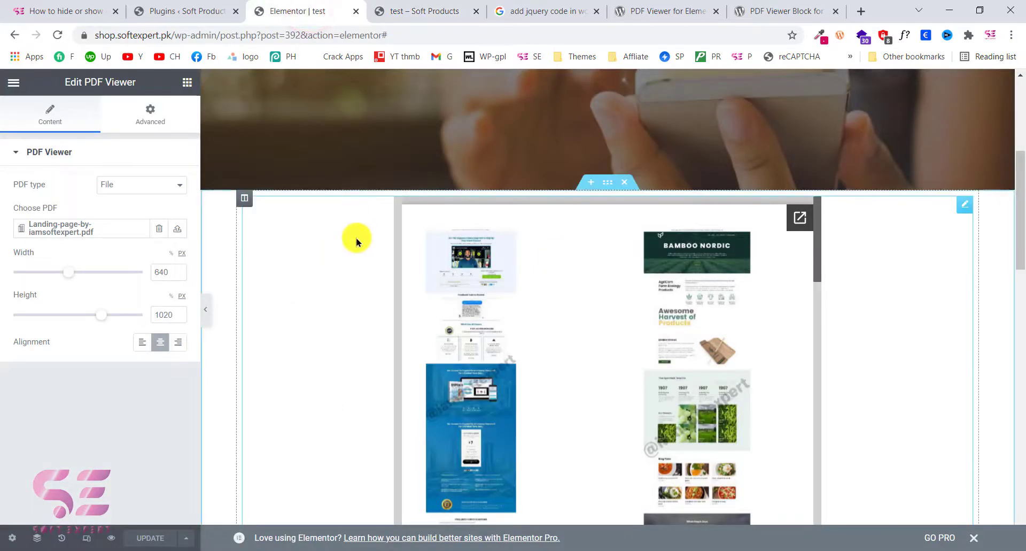
left_click(196, 6)
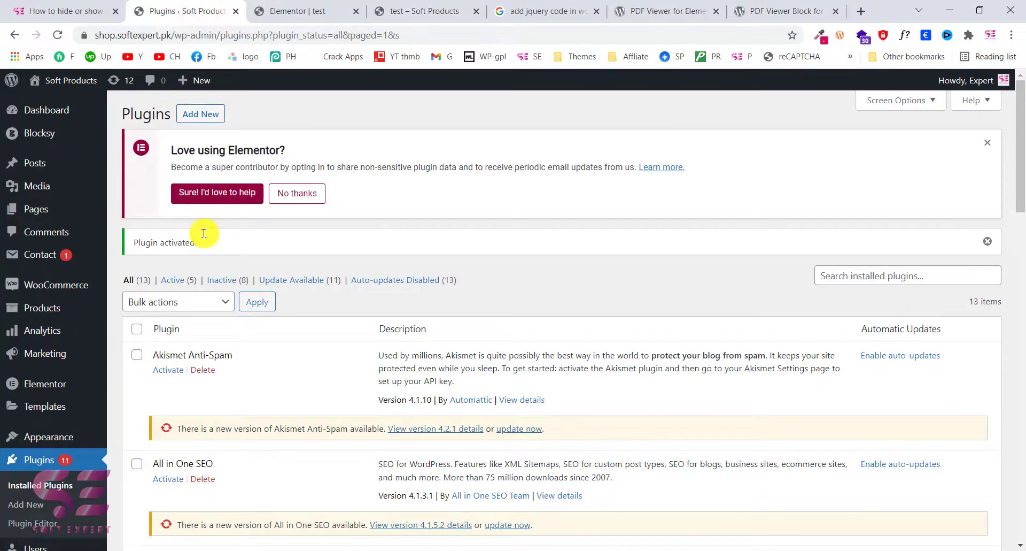
left_click(285, 11)
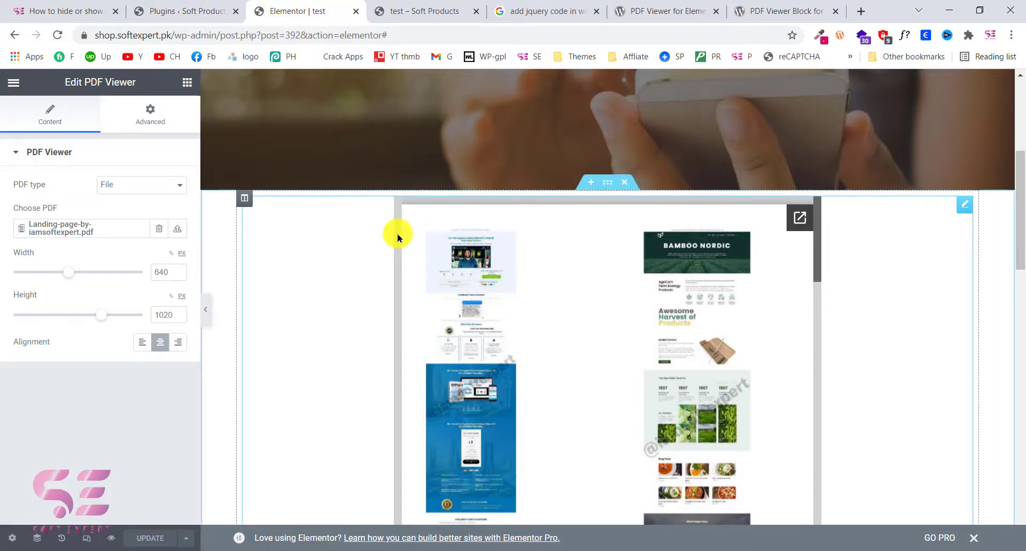
Copy the plugin name "PDF Viewer Block for Gutenberg" from its WordPress.org page.
left_click(759, 7)
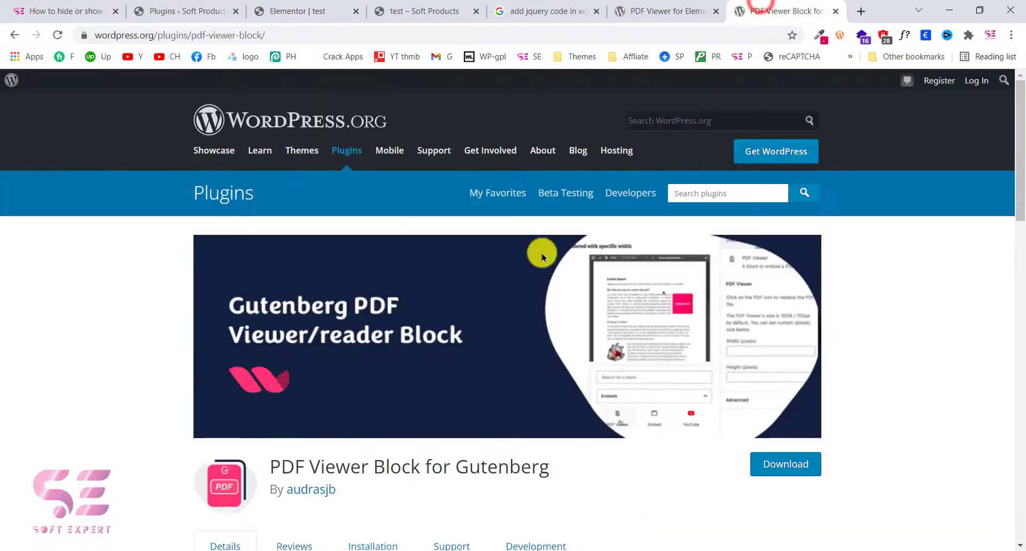
scroll(540, 252, "down", 4)
scroll(485, 330, "down", 1)
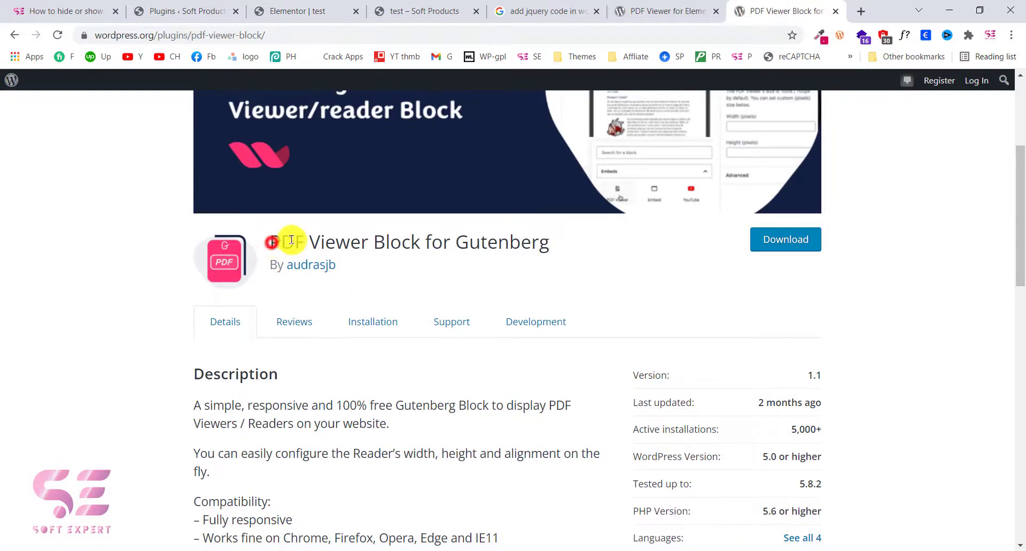
left_click_drag(291, 240, 540, 243)
left_click(443, 244)
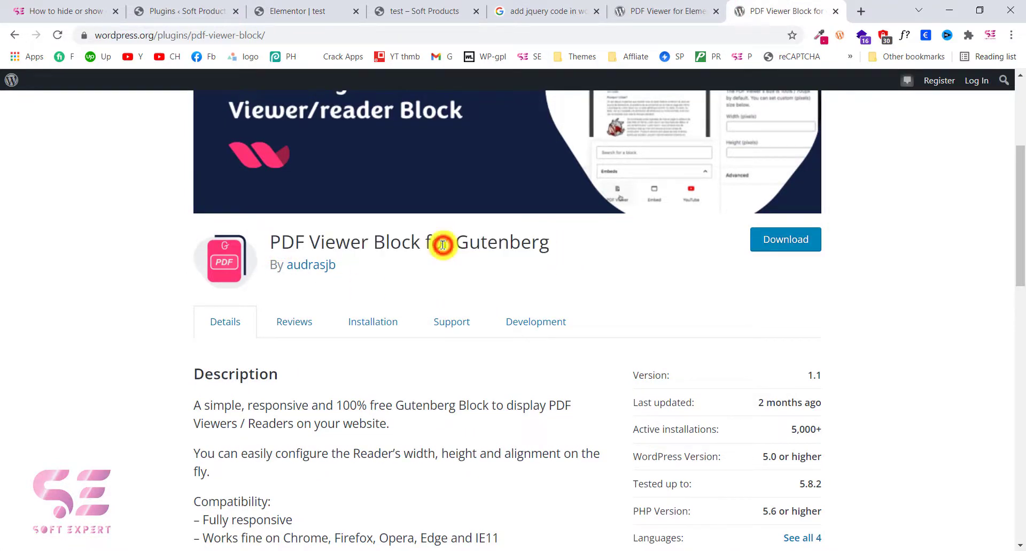
left_click_drag(271, 240, 592, 239)
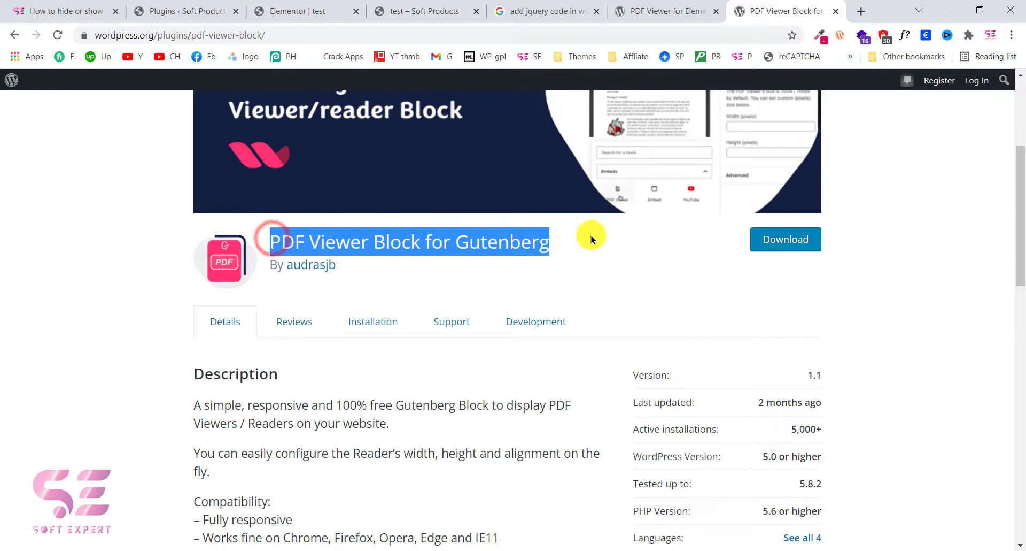
right_click(509, 246)
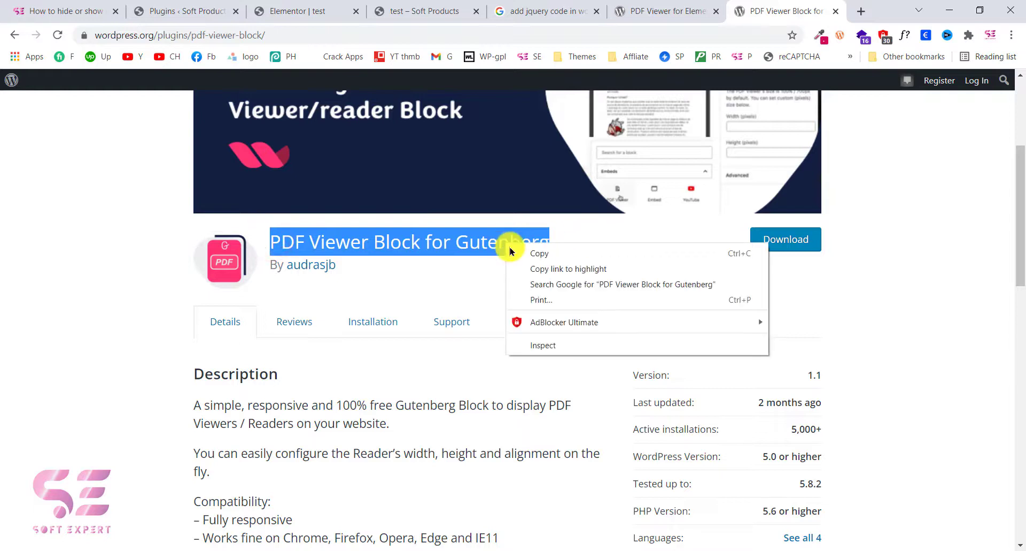
left_click(539, 250)
Search for "PDF Viewer Block for Gutenberg" in the WordPress dashboard's add-plugins page.
left_click(178, 6)
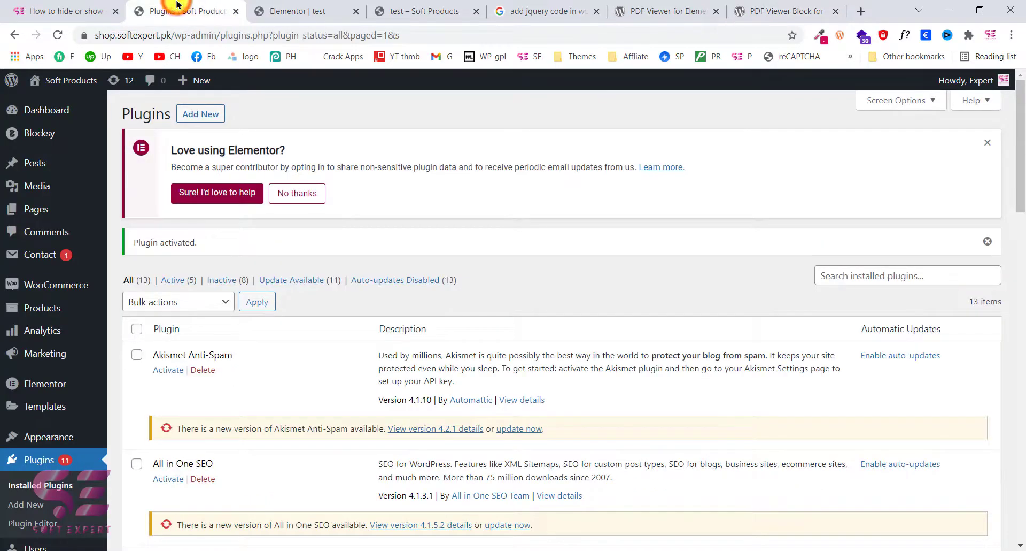
mouse_move(70, 347)
scroll(69, 347, "down", 2)
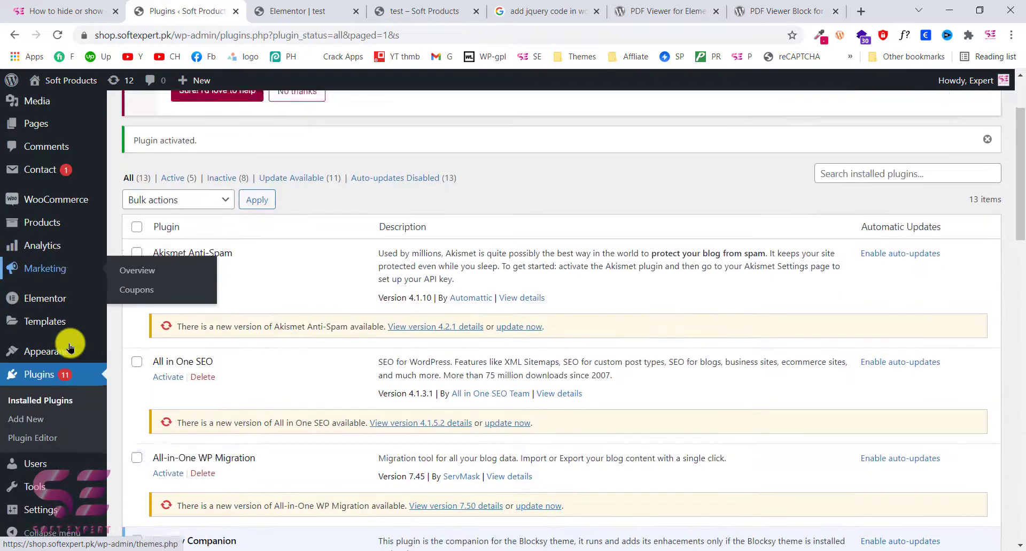
left_click(38, 419)
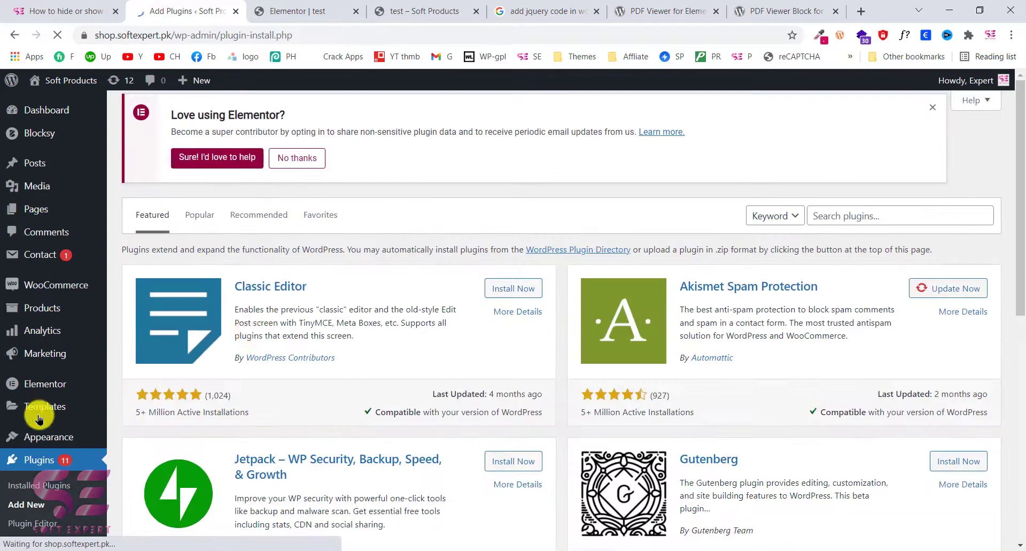
left_click(826, 244)
key("ctrl+v")
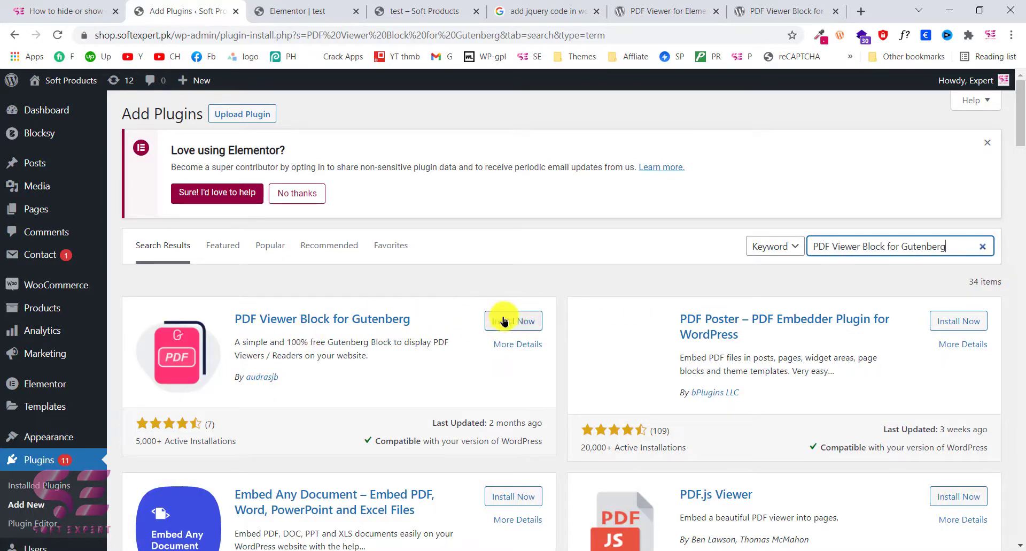
Install and activate the PDF Viewer Block for Gutenberg plugin.
left_click(504, 320)
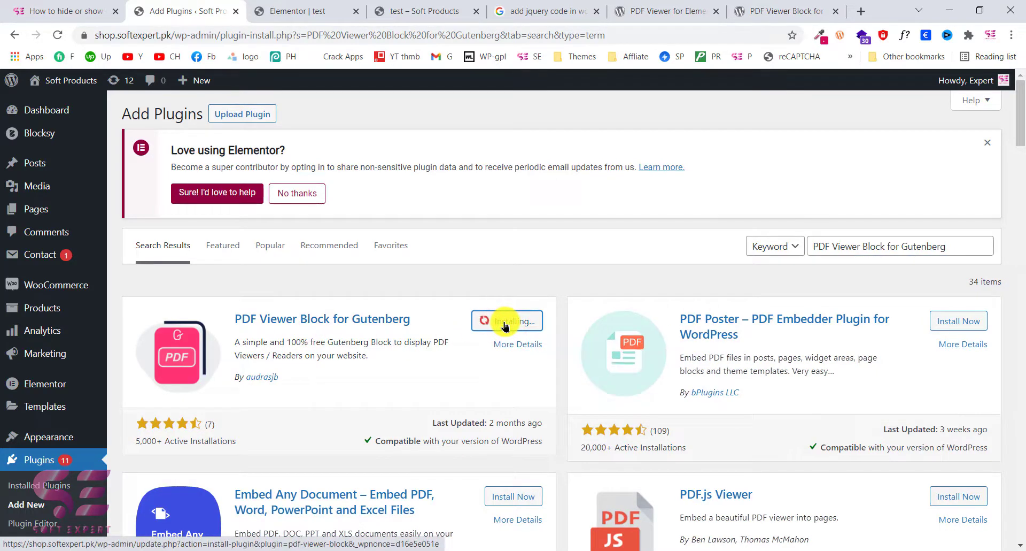
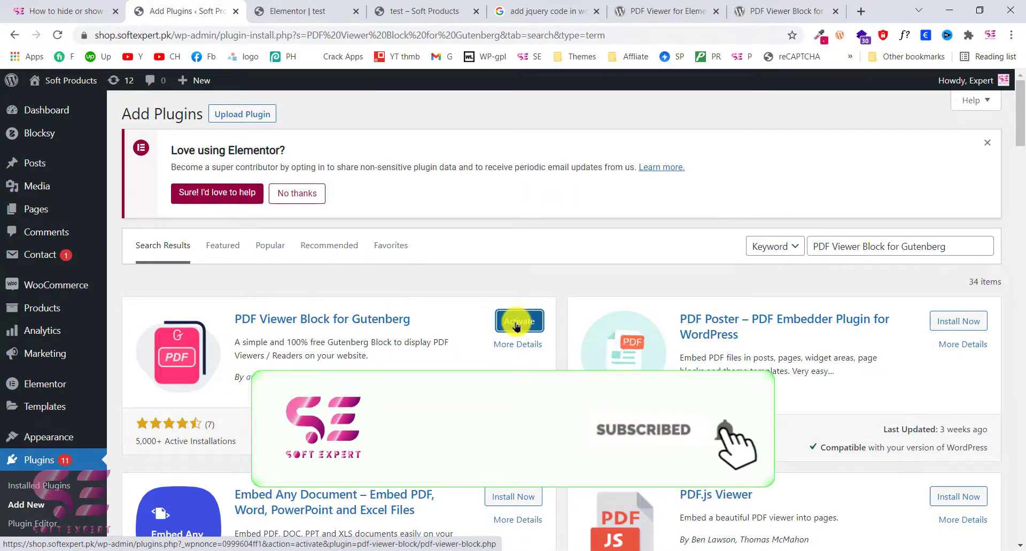
scroll(515, 326, "down", 2)
scroll(515, 326, "up", 1)
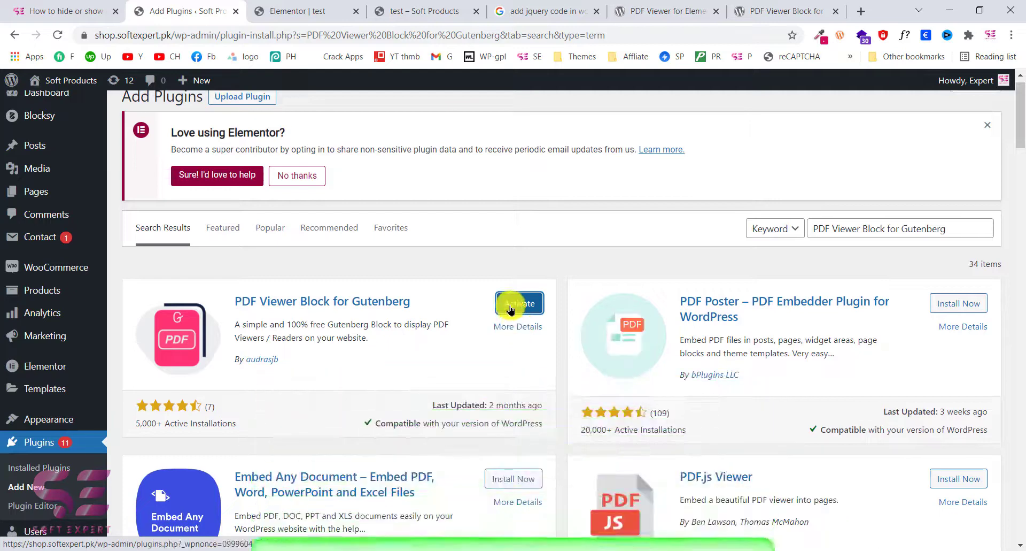
left_click(517, 304)
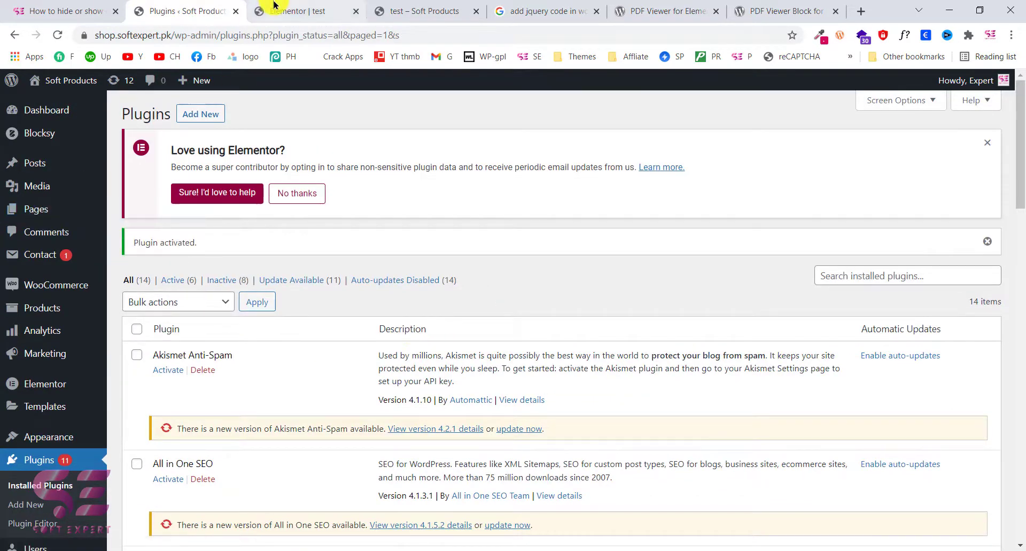
In the Elementor editor, add a Heading widget above the PDF viewer with the title "pdf from elementor".
left_click(298, 11)
scroll(418, 226, "up", 1)
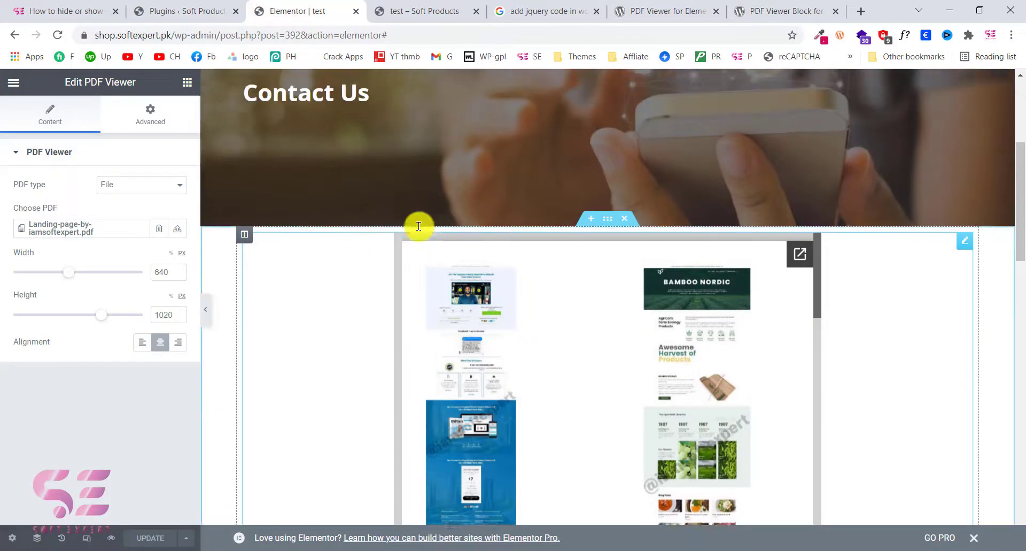
left_click(191, 84)
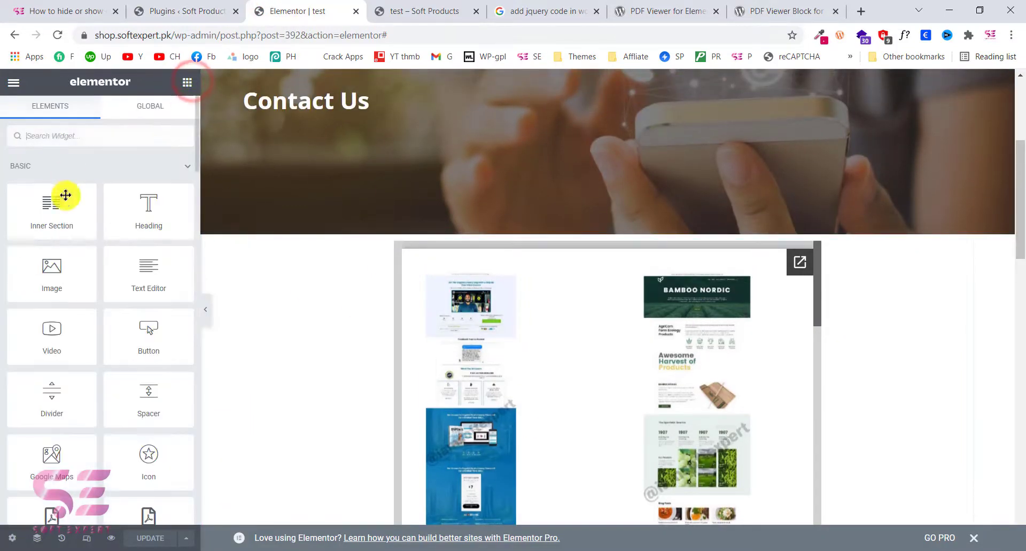
left_click_drag(147, 213, 382, 251)
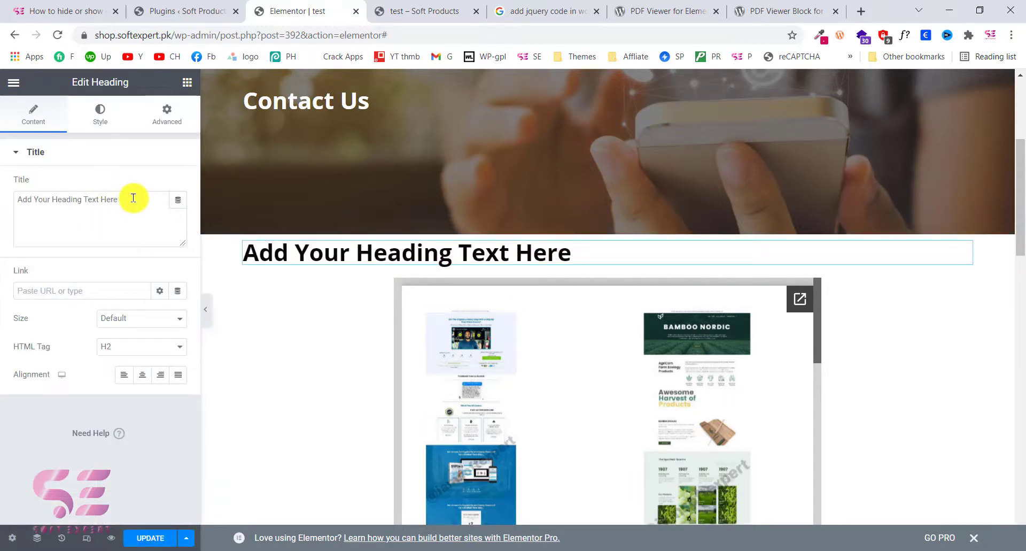
left_click_drag(137, 210, 2, 202)
type("pdf f")
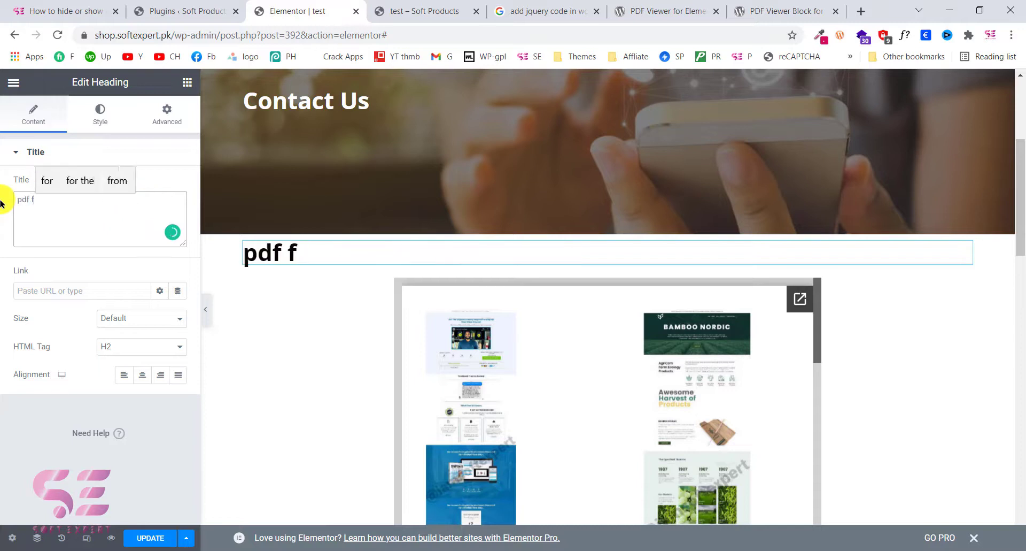
type("rom elementor")
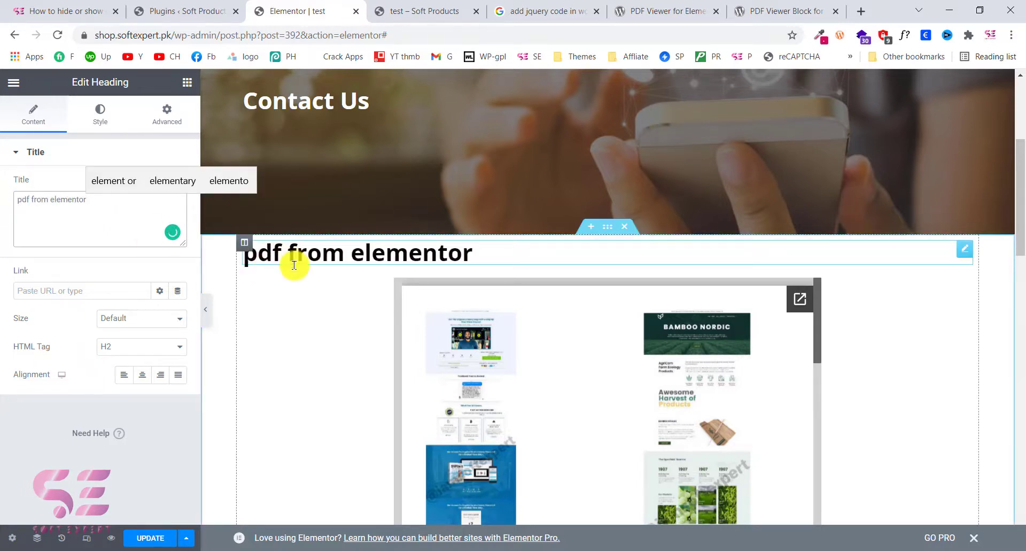
Unlink the heading's margins, set its top margin to 50 px, update the page, and check the heading in the test page preview.
left_click(176, 109)
left_click(30, 201)
left_click(169, 201)
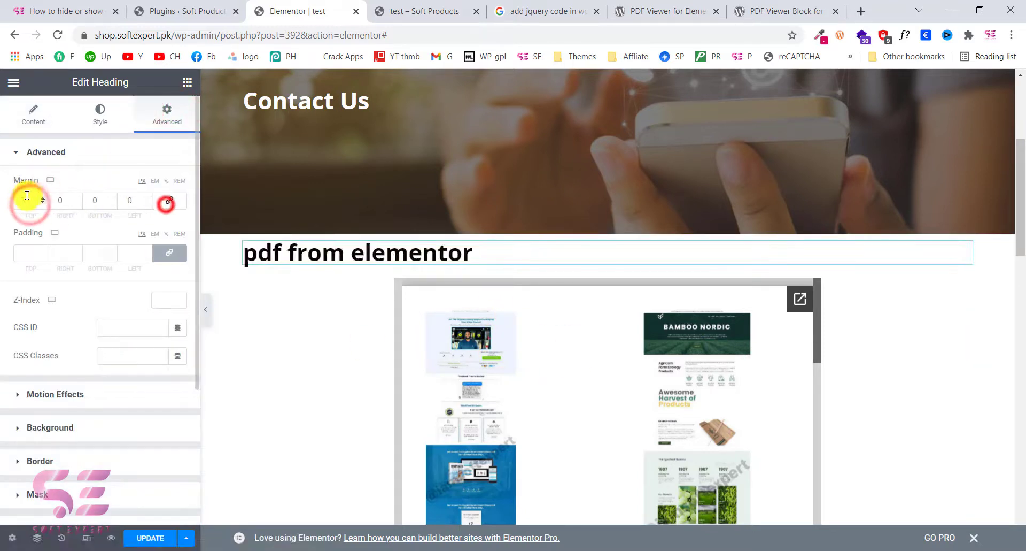
type("50")
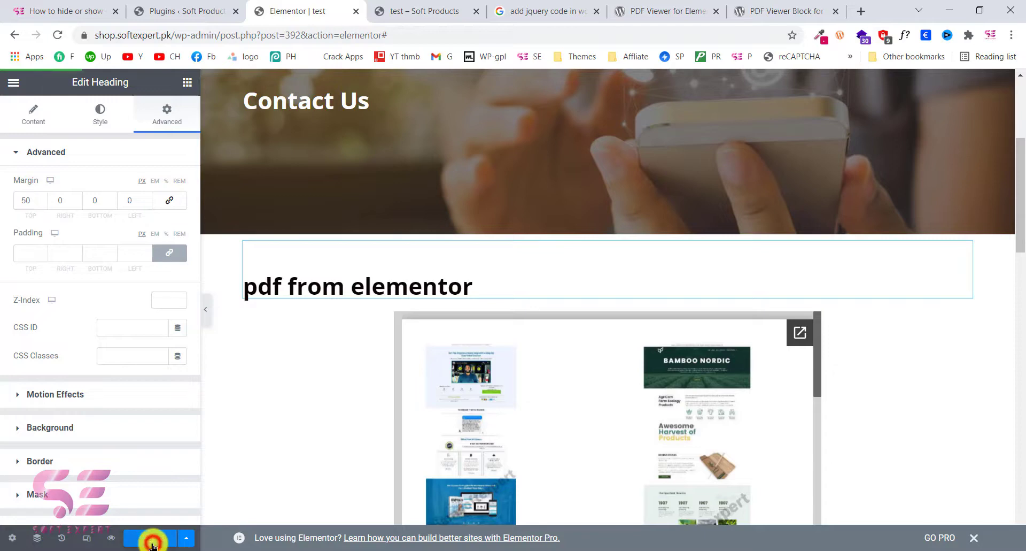
left_click(152, 541)
left_click(378, 11)
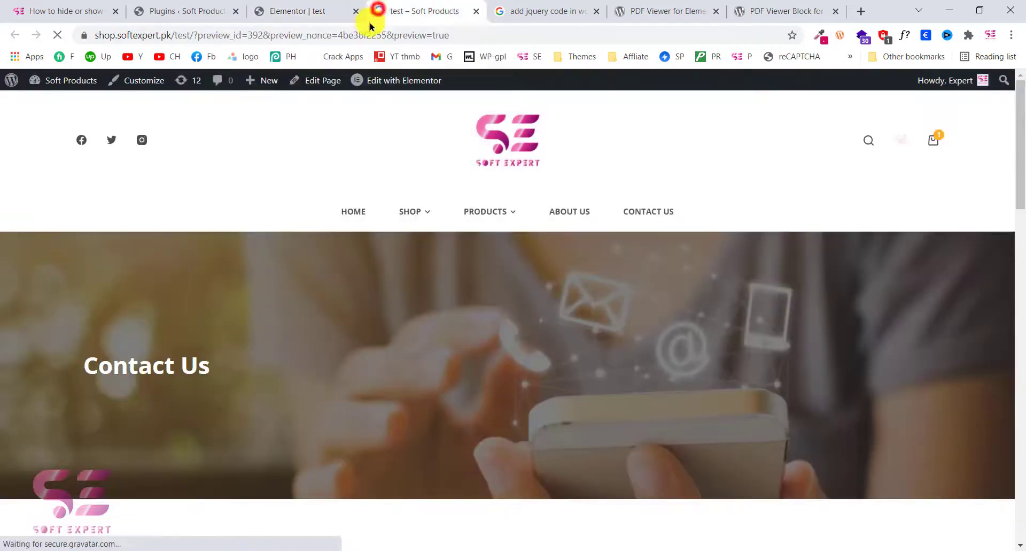
scroll(302, 308, "down", 4)
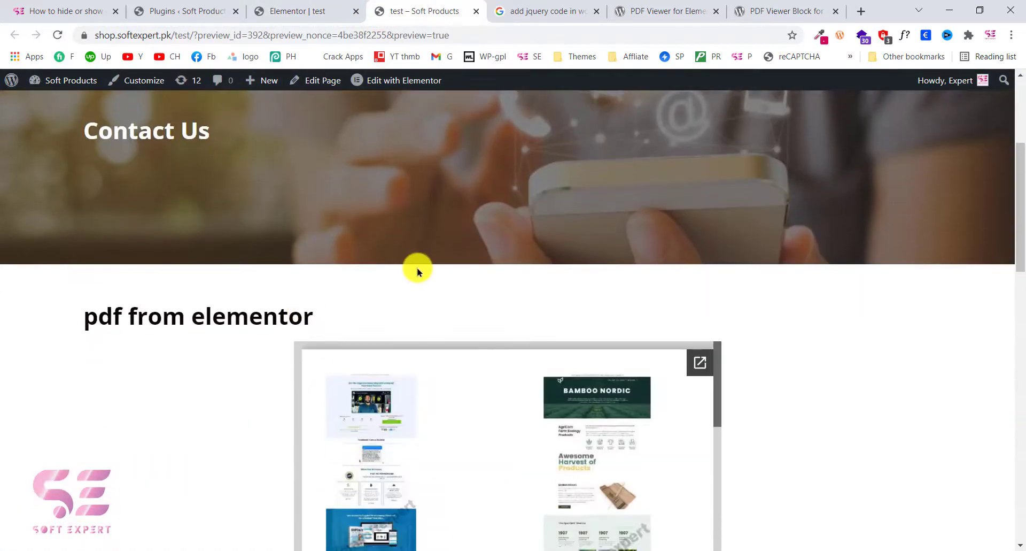
scroll(418, 270, "up", 4)
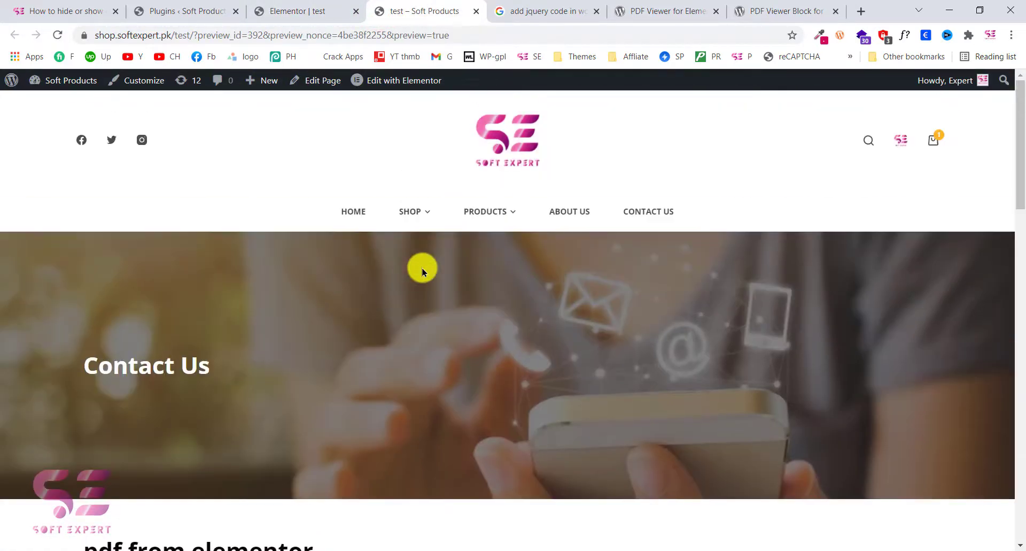
Open the test page for editing and switch it from Elementor back to the WordPress editor.
left_click(312, 81)
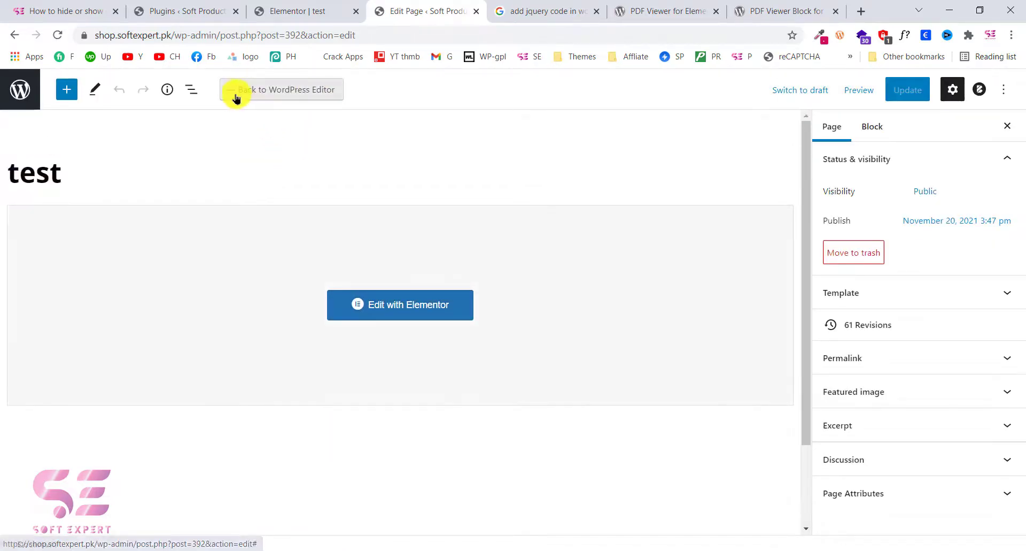
left_click(291, 88)
left_click(571, 353)
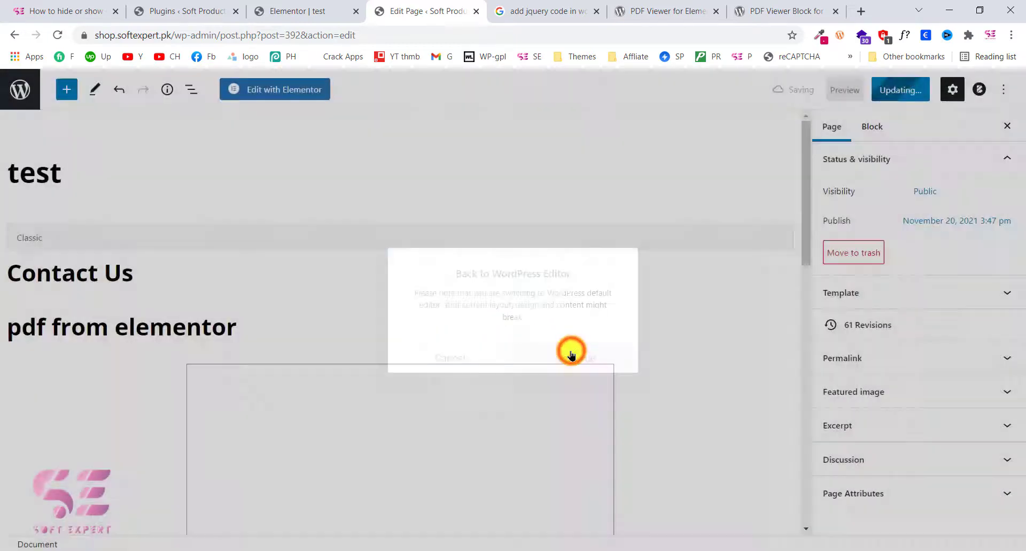
scroll(332, 320, "down", 3)
scroll(322, 318, "up", 1)
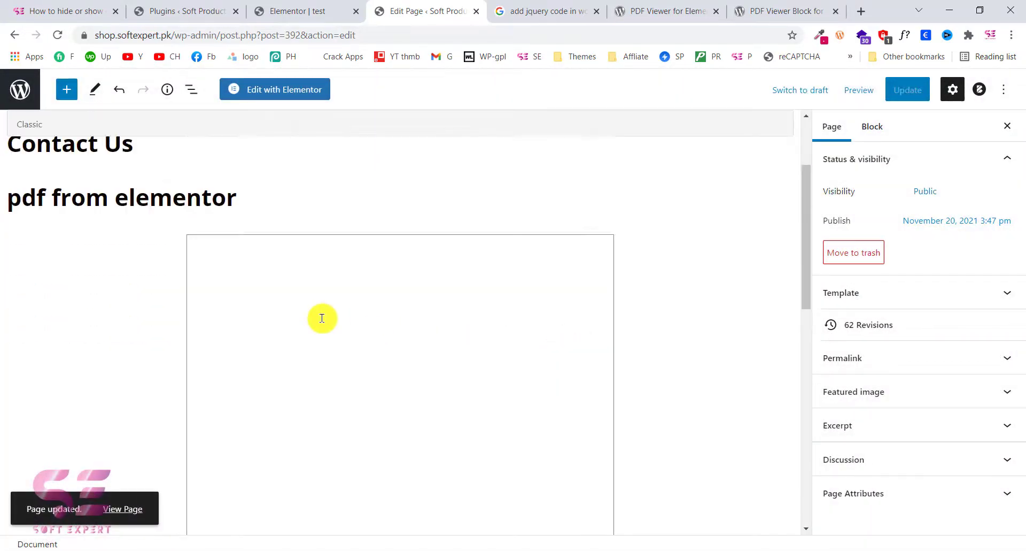
scroll(322, 318, "up", 3)
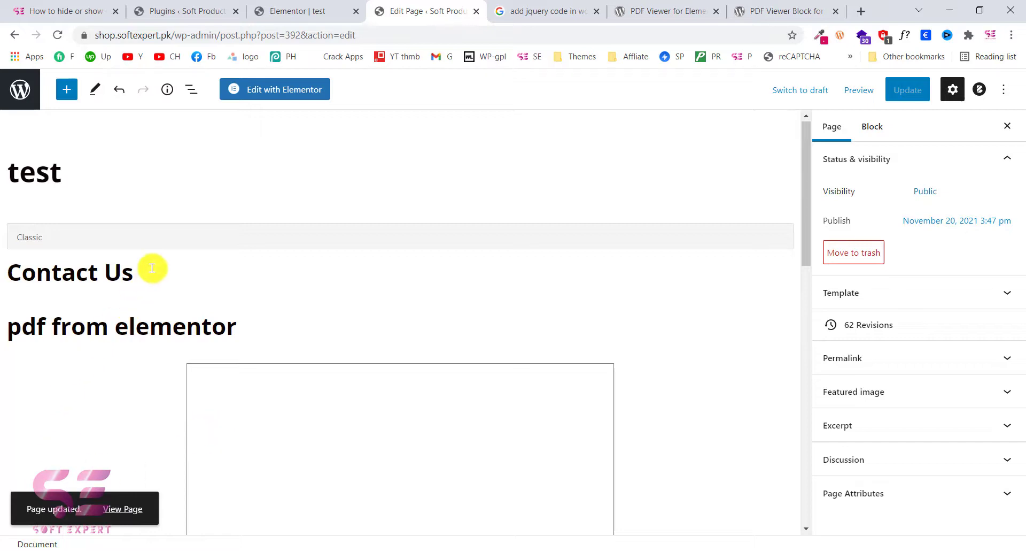
Convert the classic content to blocks and insert a PDF Viewer block below the "Contact Us" heading.
left_click(180, 283)
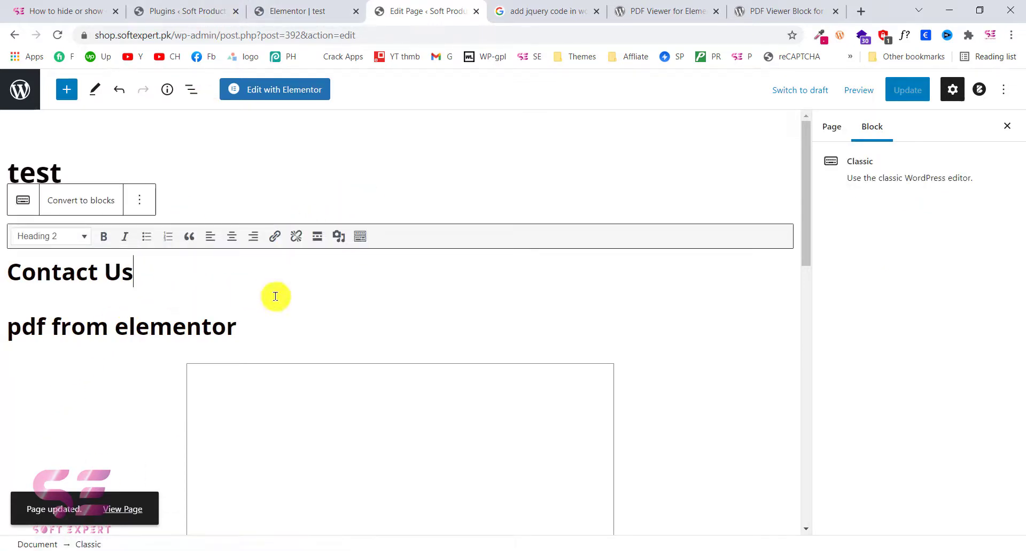
left_click(127, 256)
key("Return")
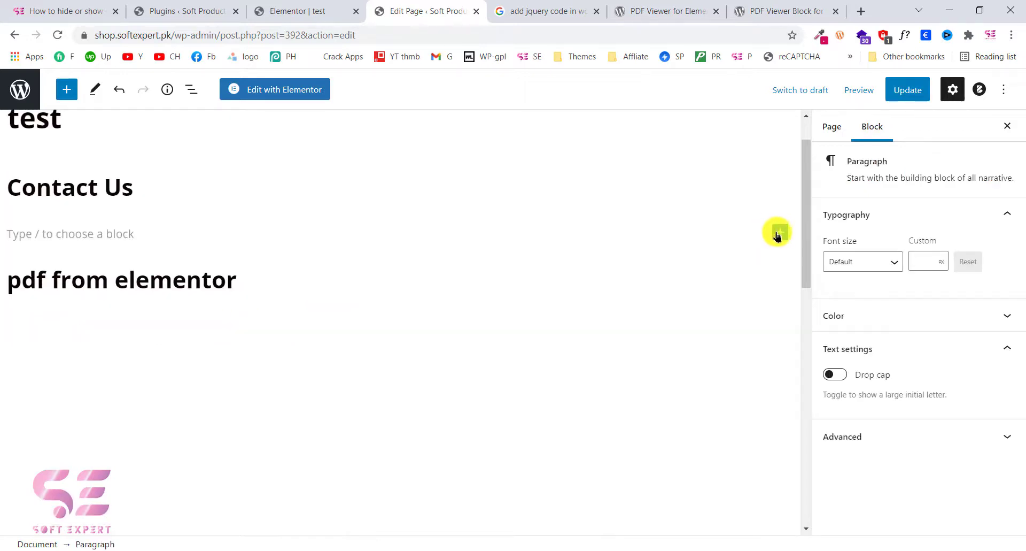
left_click(778, 234)
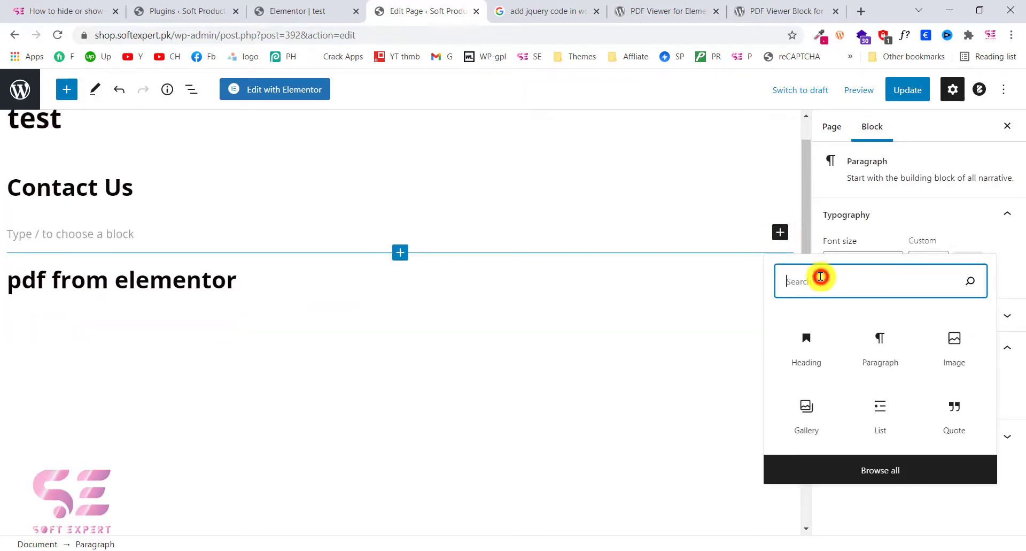
type("pdf")
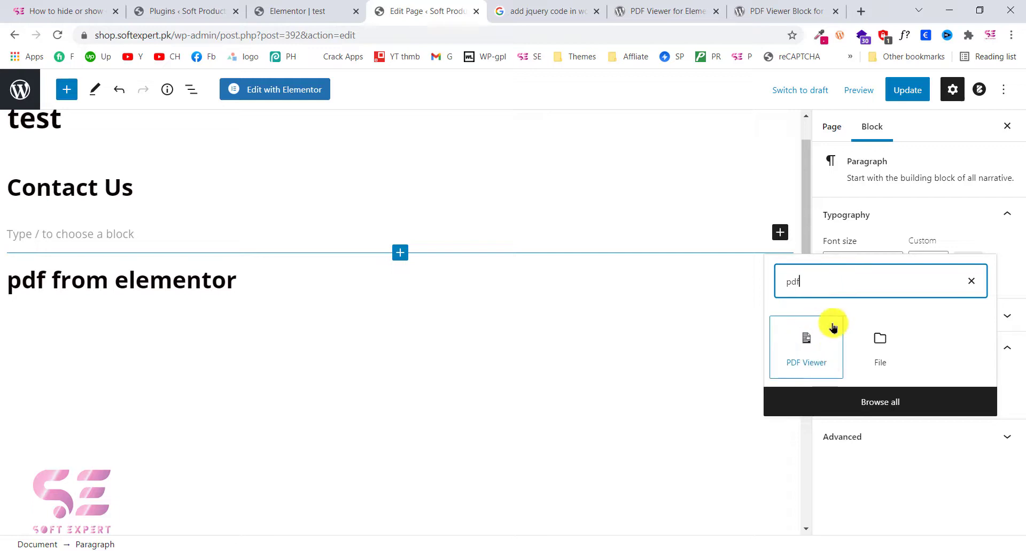
left_click(825, 362)
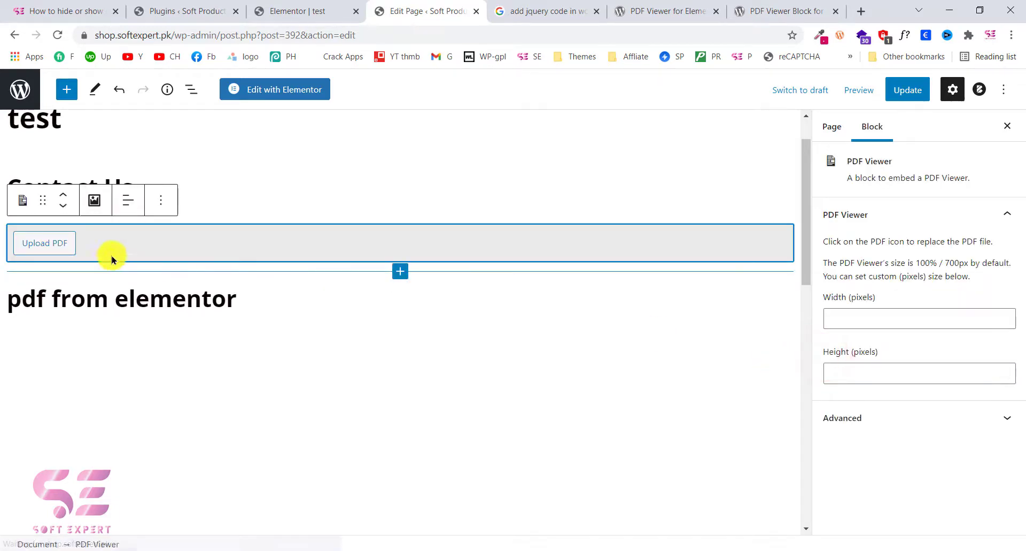
Load Landing-page-by-iamsoftexpert.pdf from the media library into the PDF Viewer block and update the page.
left_click(75, 247)
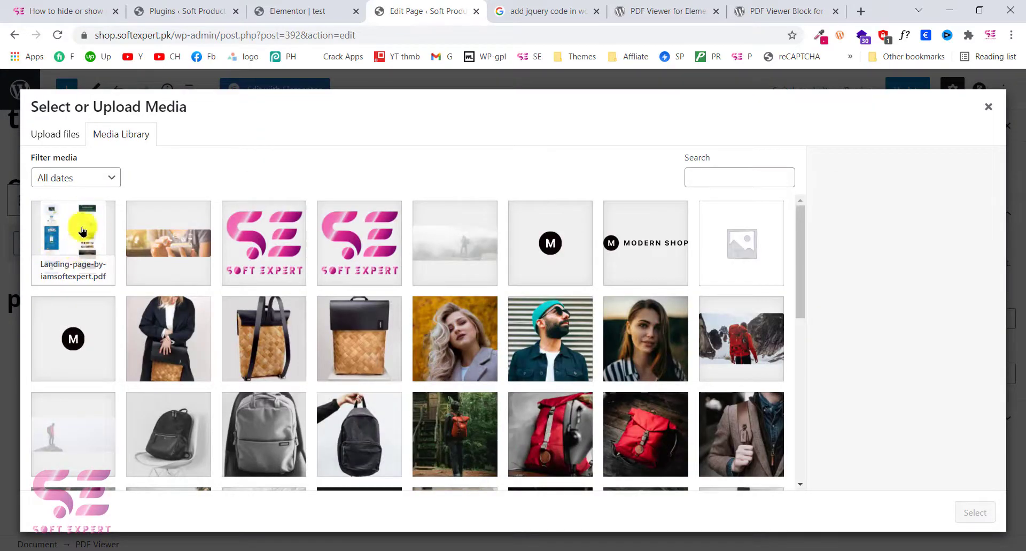
left_click(78, 250)
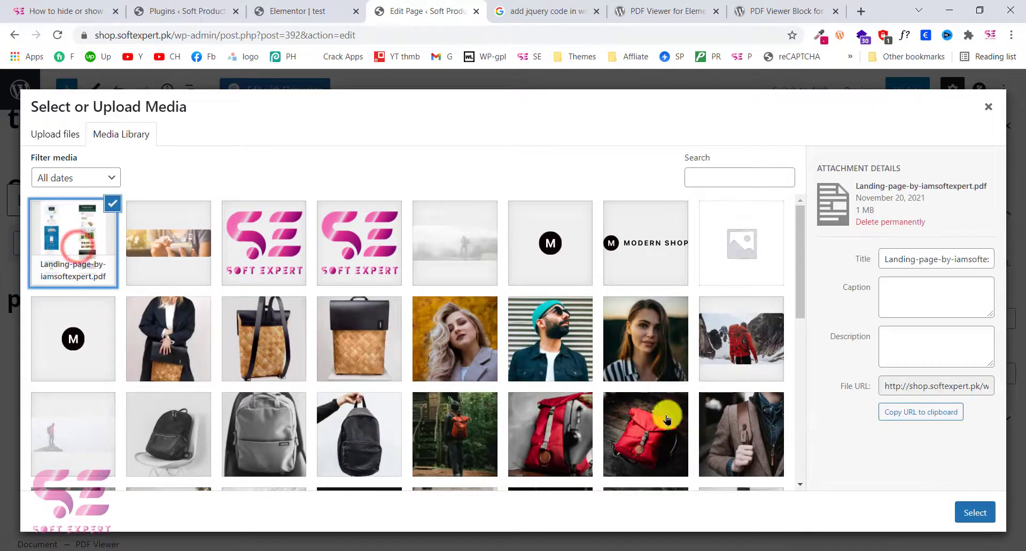
left_click(972, 512)
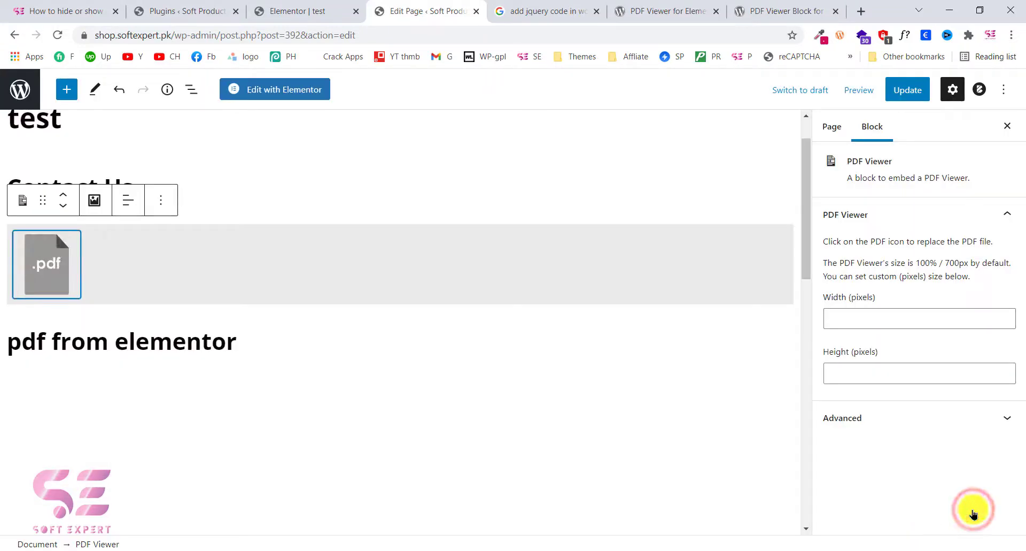
left_click(901, 100)
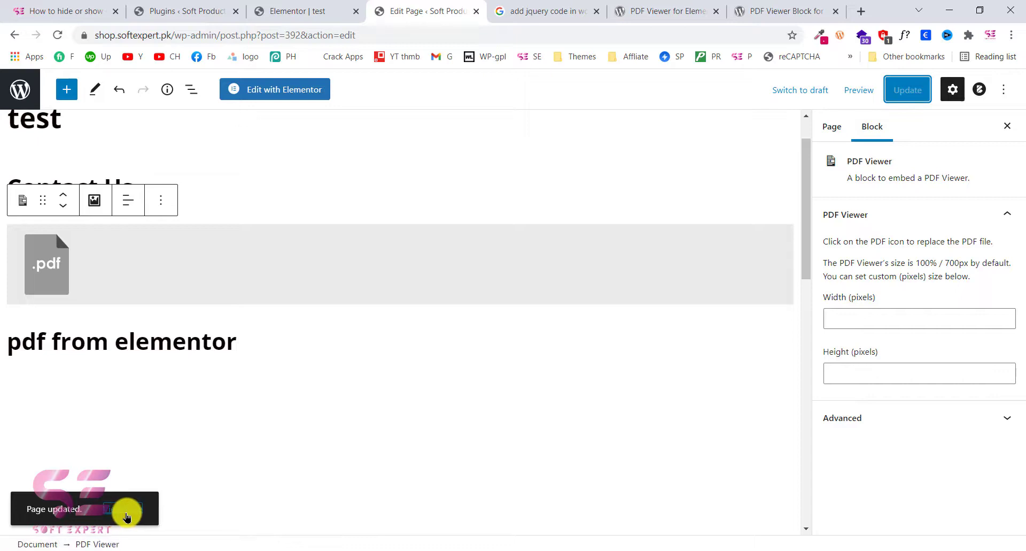
View the updated test page in a new tab and look through both the Gutenberg block's PDF and the Elementor PDF.
right_click(127, 512)
left_click(183, 366)
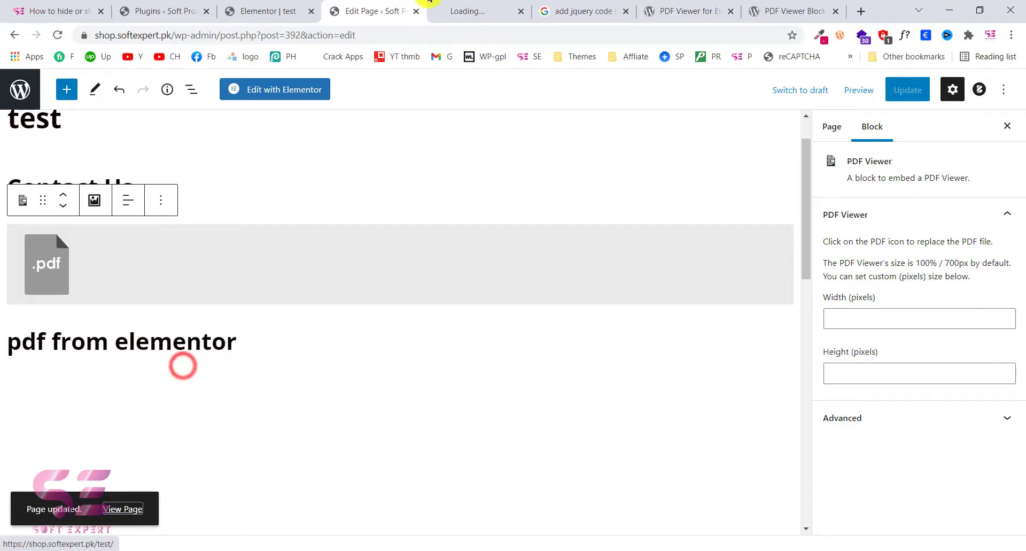
left_click(478, 10)
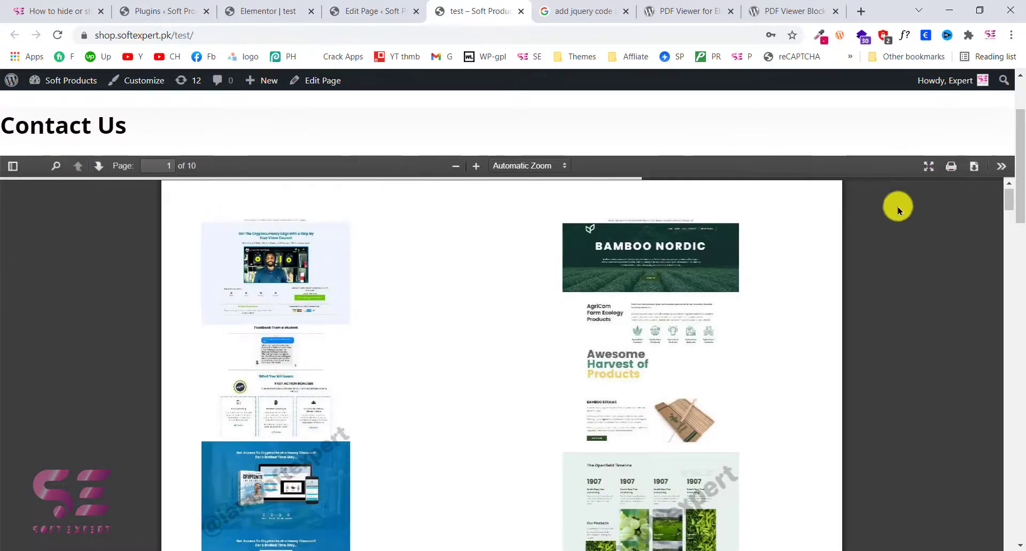
scroll(898, 207, "down", 10)
scroll(666, 319, "down", 4)
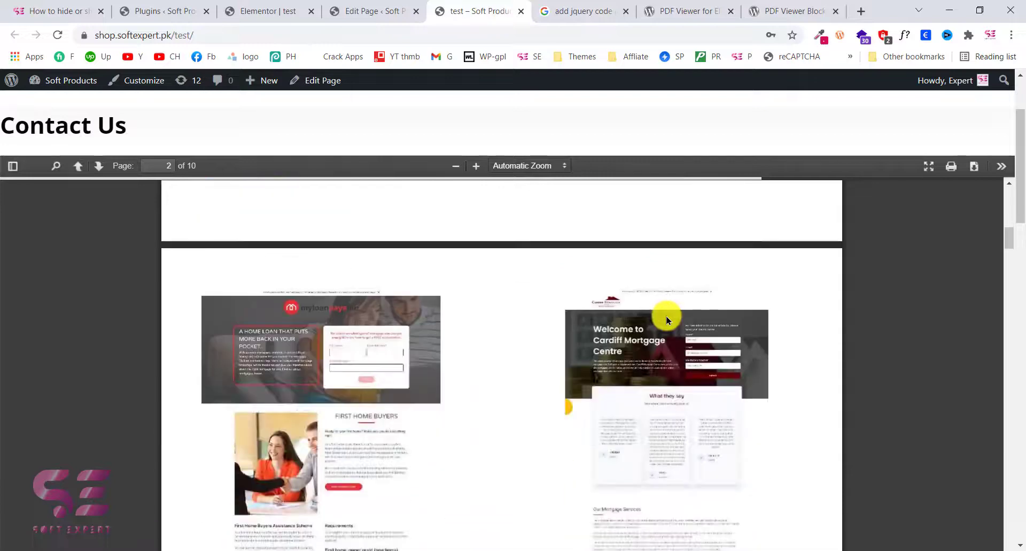
scroll(666, 320, "up", 15)
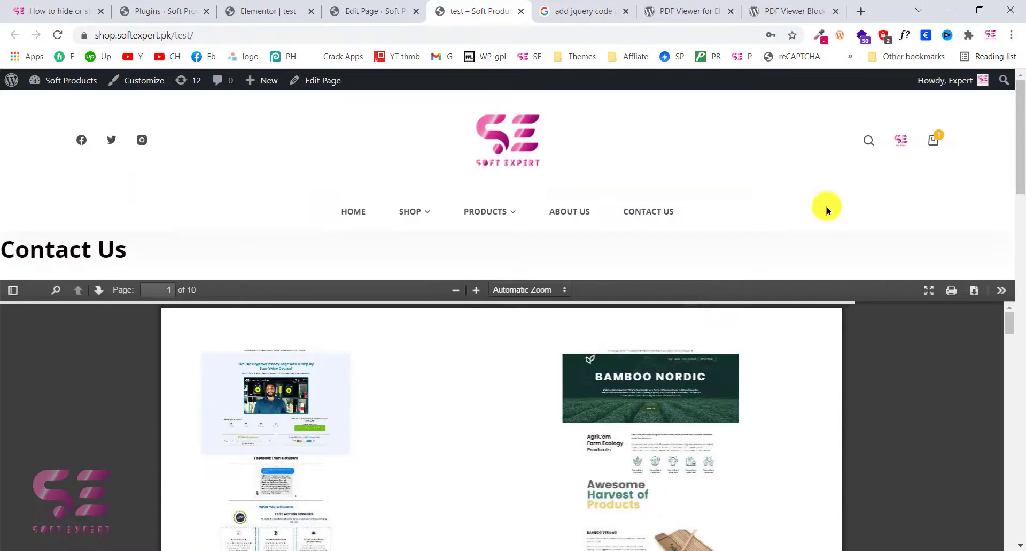
scroll(945, 183, "down", 5)
scroll(945, 183, "down", 3)
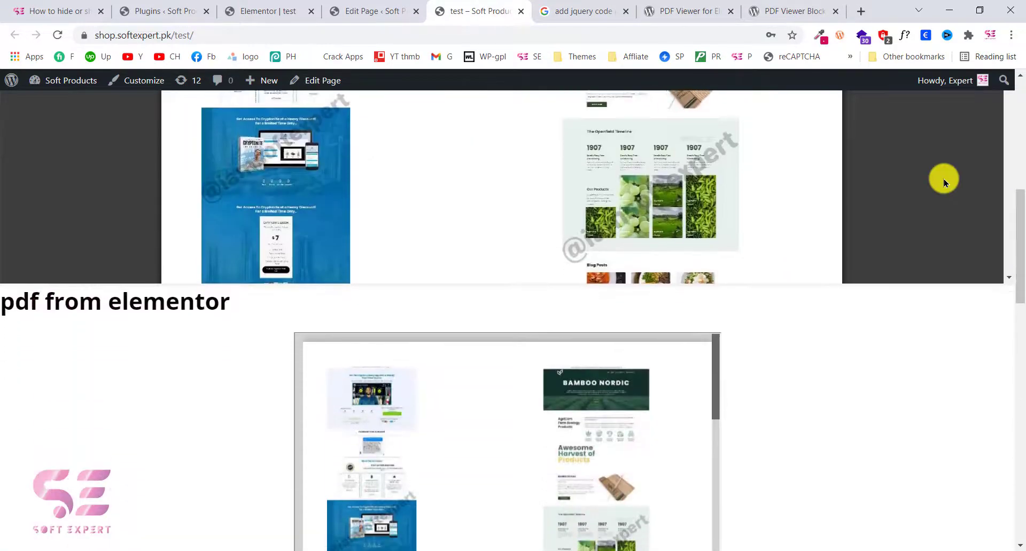
scroll(694, 241, "down", 3)
scroll(481, 437, "down", 5)
scroll(481, 438, "down", 10)
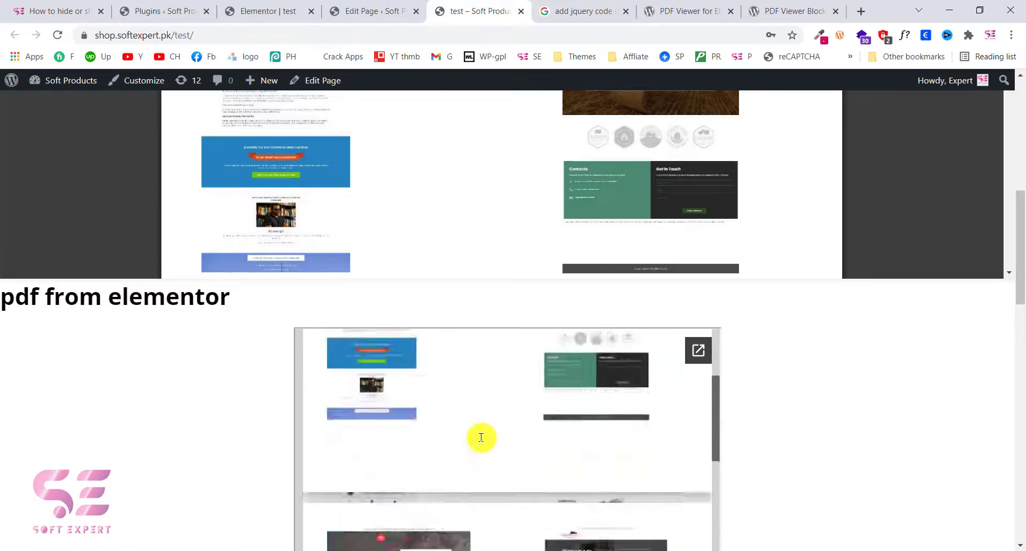
scroll(682, 229, "down", 5)
scroll(588, 364, "up", 5)
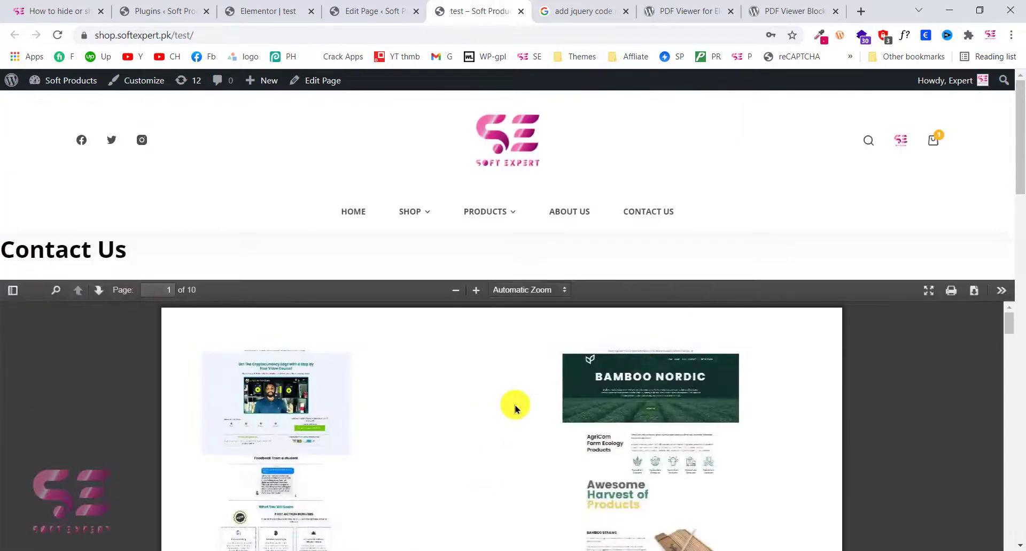
scroll(484, 408, "down", 10)
scroll(487, 412, "down", 3)
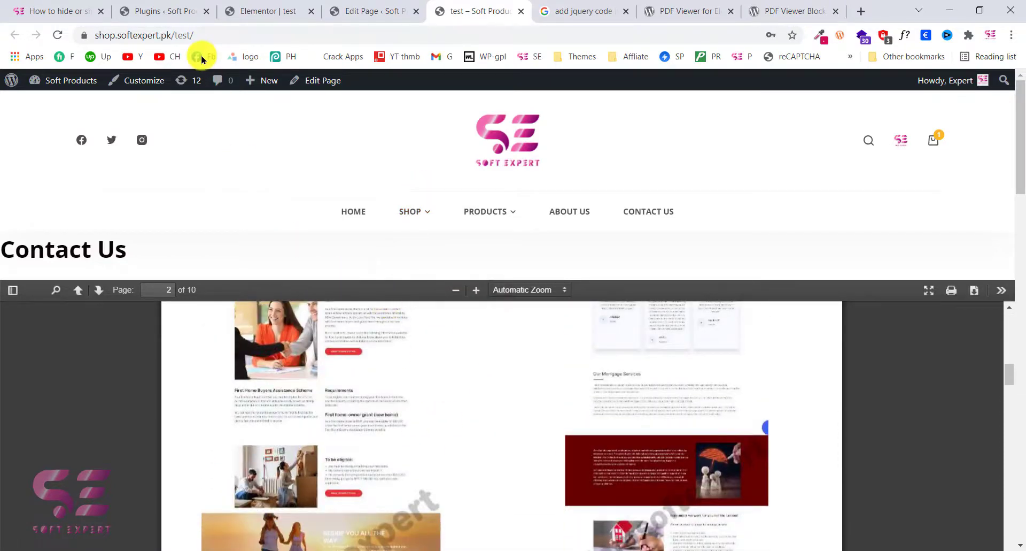
Search for "PDF Viewer Block for Gutenberg" on the dashboard's add-plugins page and look over the PDF plugins offered.
left_click(160, 10)
scroll(56, 366, "down", 2)
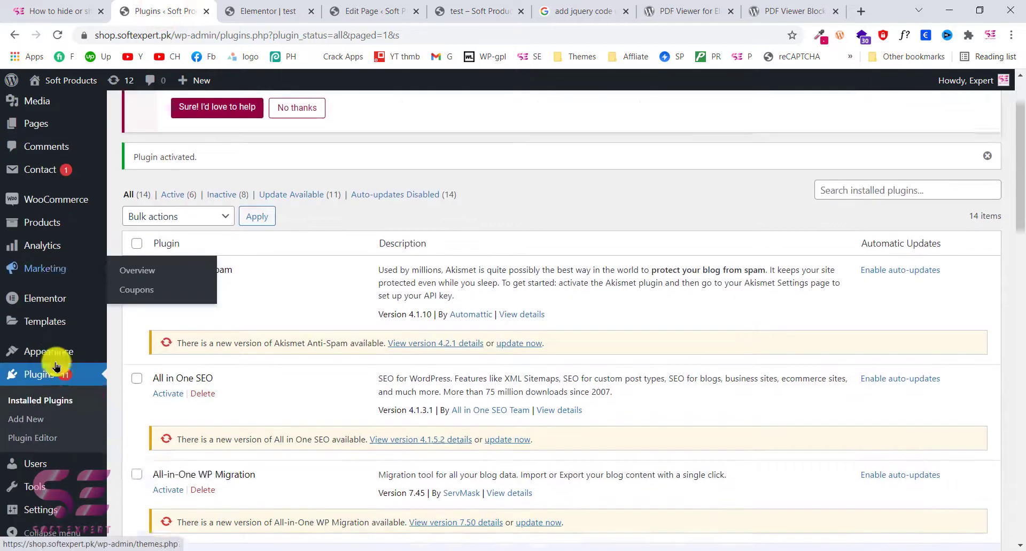
scroll(56, 366, "down", 1)
left_click(16, 418)
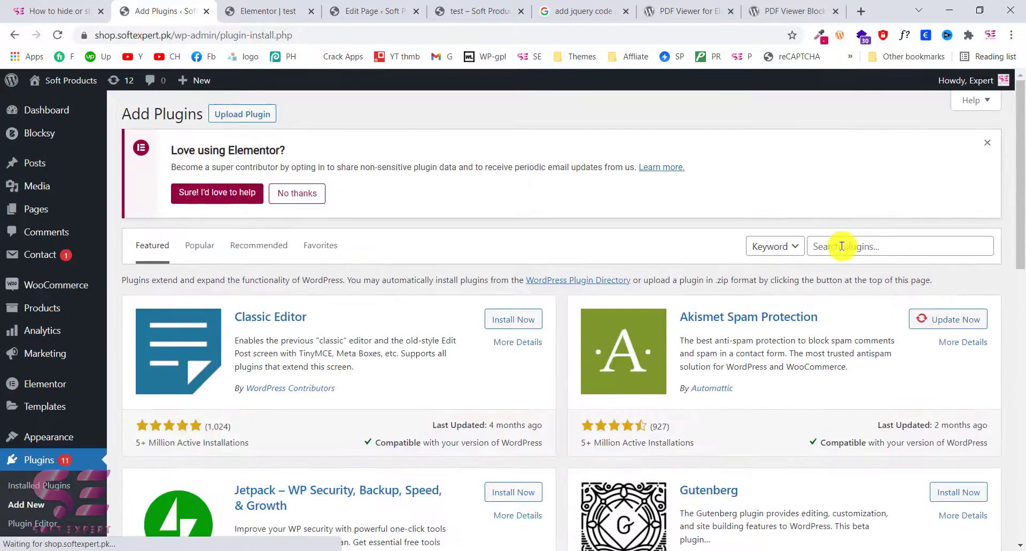
left_click(842, 246)
type("PDF Viewer Block for Gutenberg")
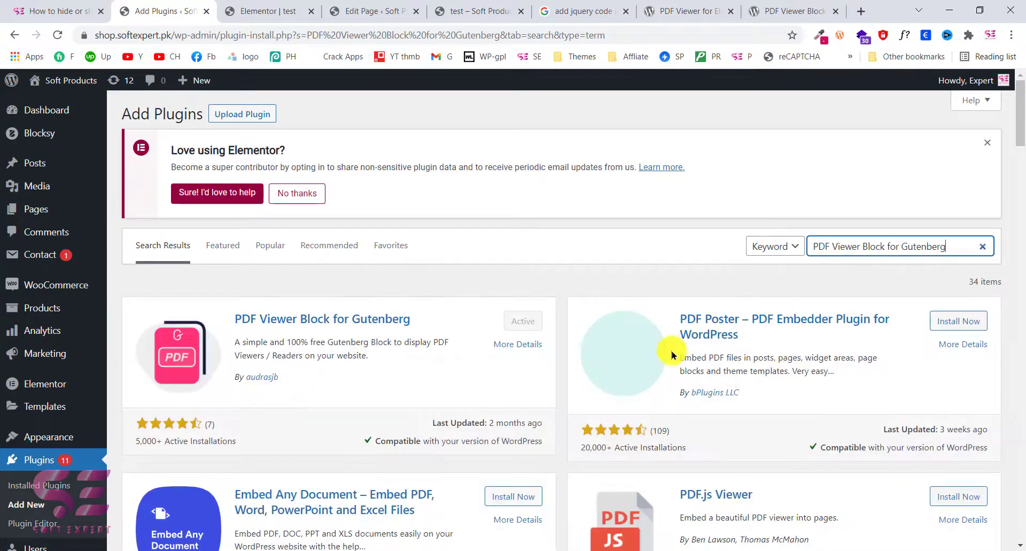
scroll(684, 289, "down", 1)
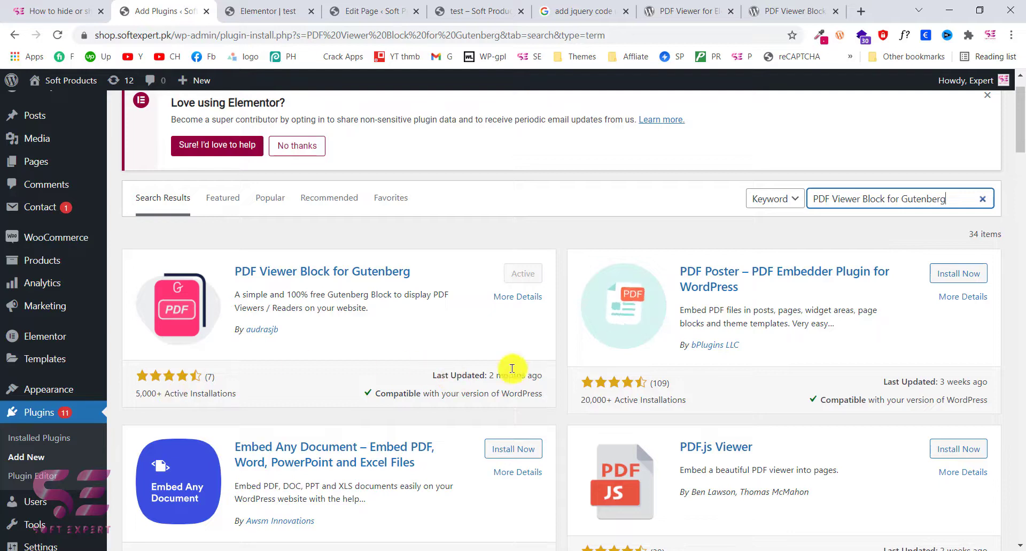
Install and activate the PDF Poster – PDF Embedder Plugin for WordPress from the plugin search results.
left_click_drag(591, 401, 661, 404)
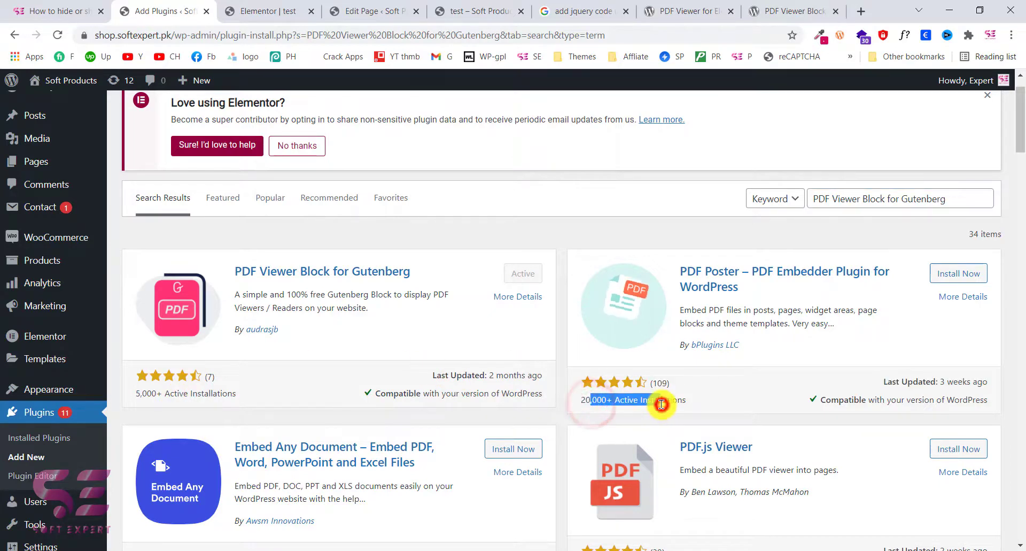
left_click(663, 401)
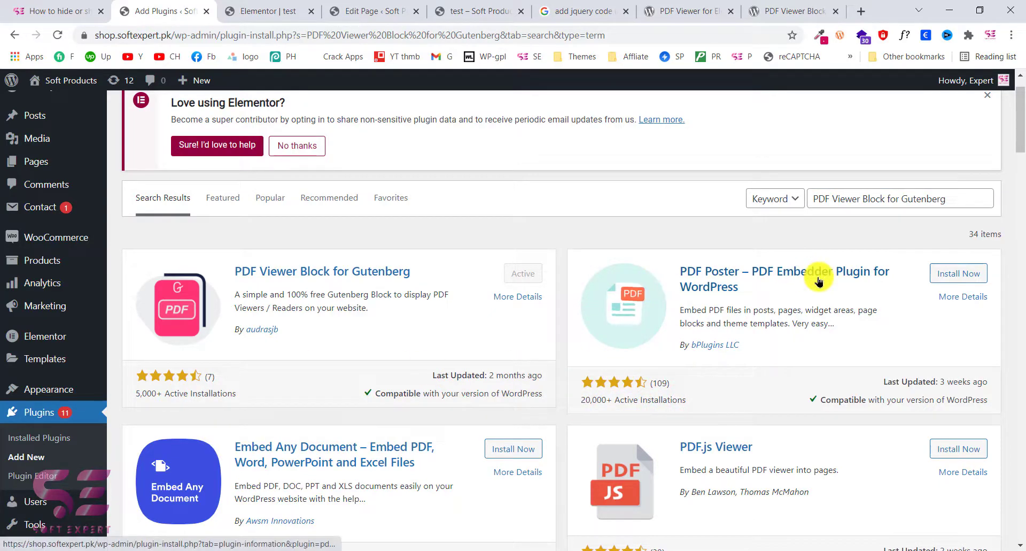
left_click(972, 270)
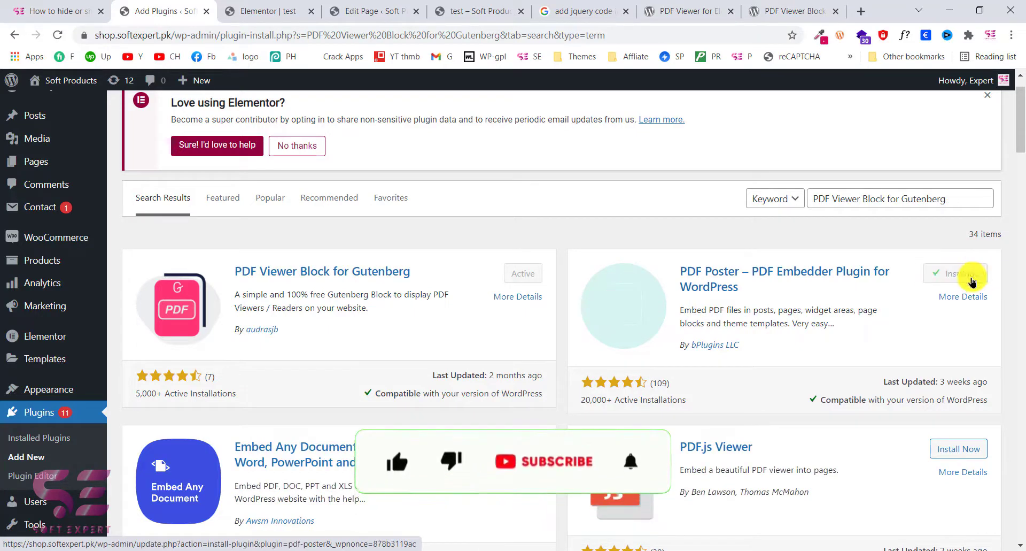
left_click(965, 276)
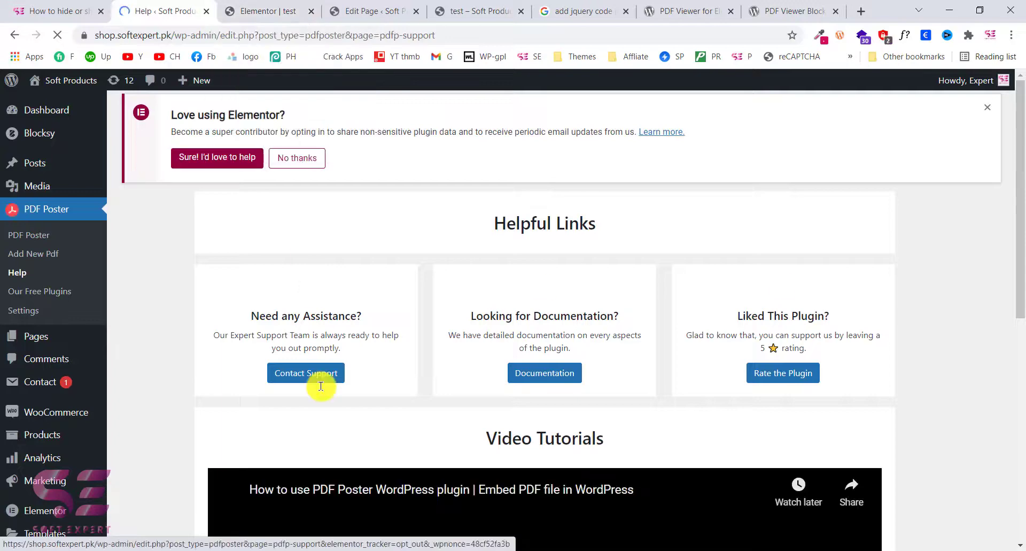
Look over the PDF Poster help page and start a new PDF entry titled "New pdf".
scroll(321, 383, "down", 7)
scroll(320, 385, "up", 5)
scroll(321, 385, "up", 2)
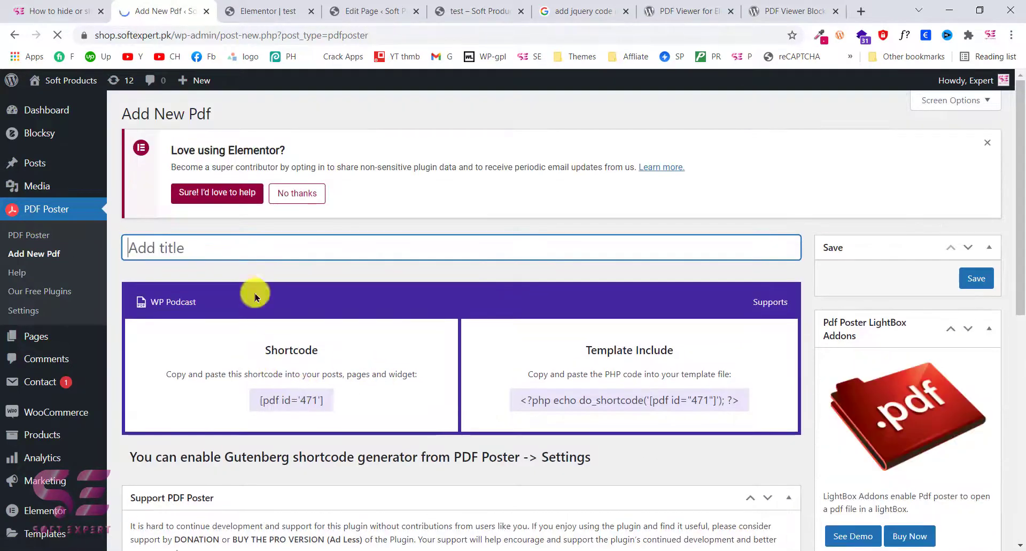
scroll(404, 424, "down", 7)
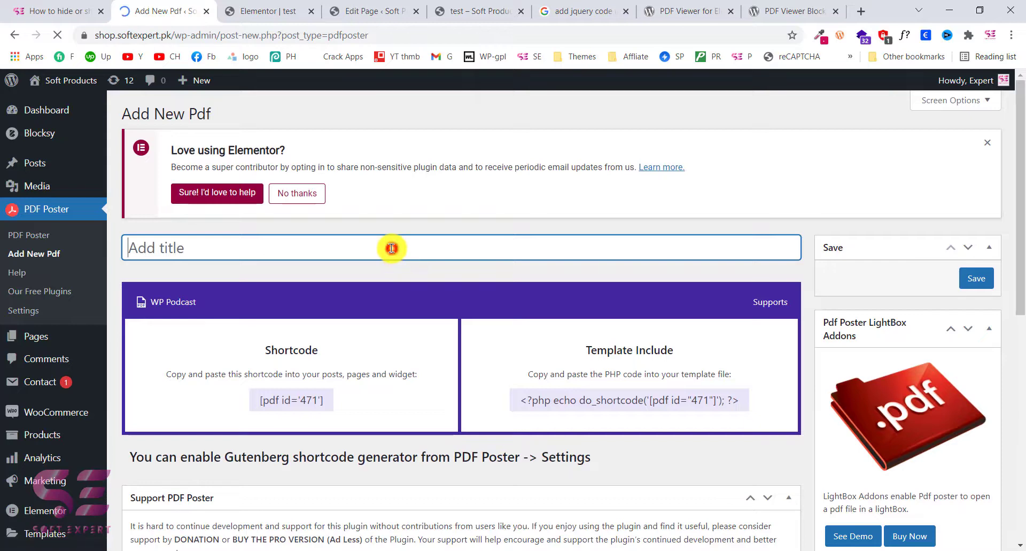
type("ew pdf")
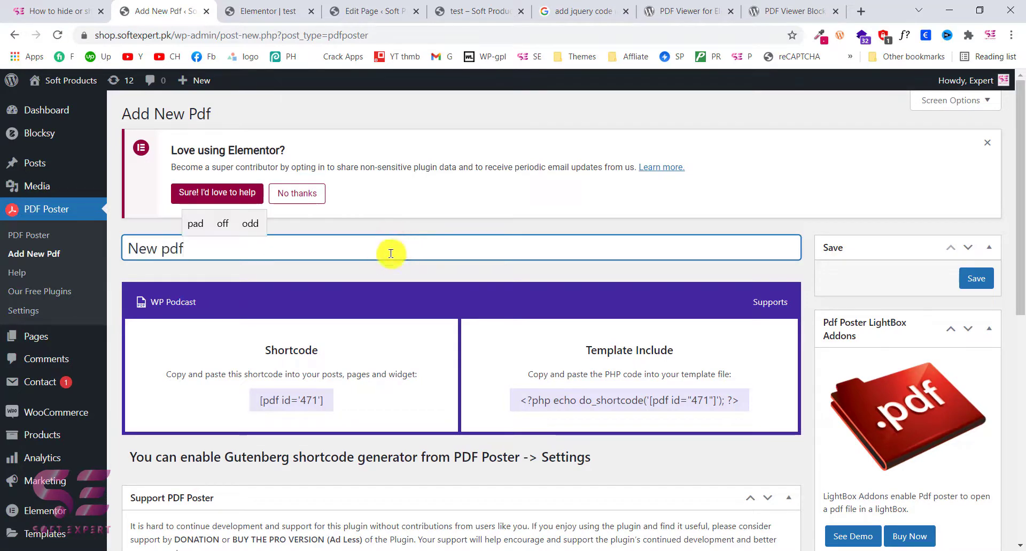
Move the PDF Configuration section above the Support PDF Poster section on the new PDF entry.
scroll(391, 401, "down", 8)
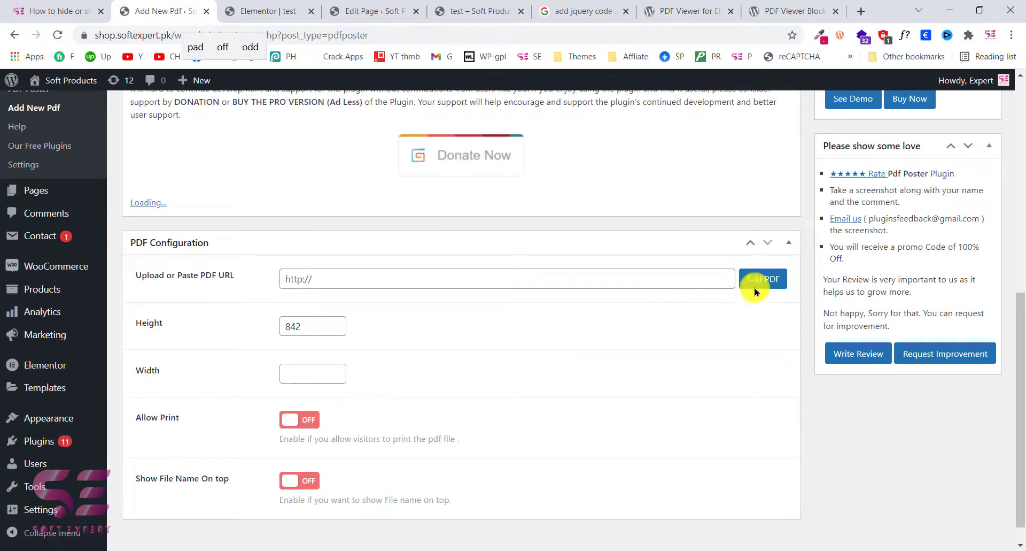
scroll(666, 339, "up", 5)
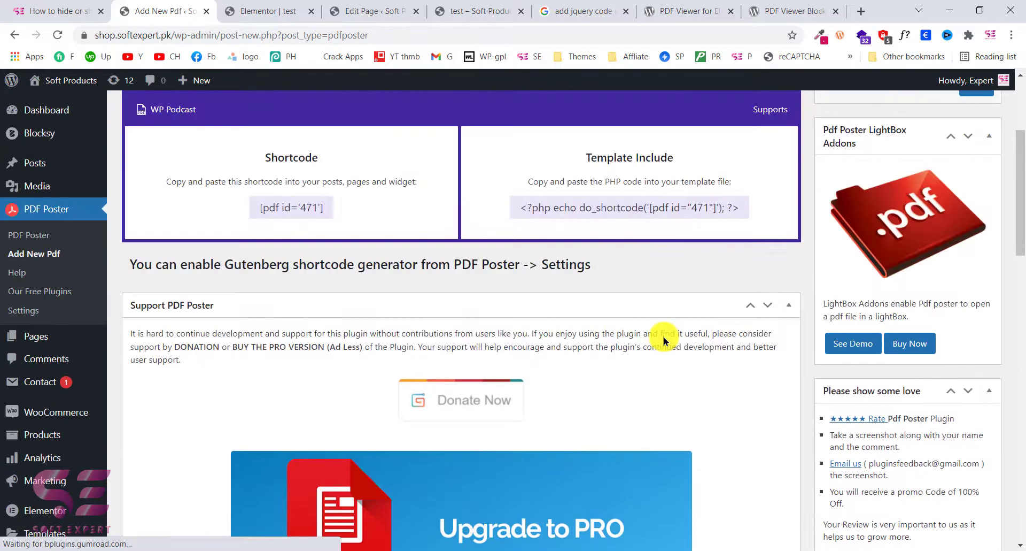
scroll(665, 339, "down", 15)
scroll(666, 339, "up", 11)
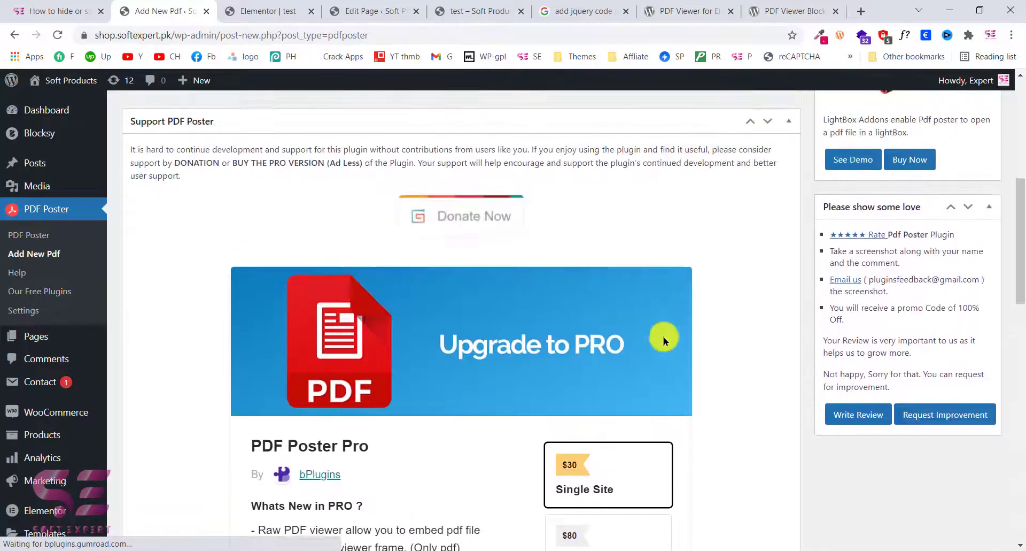
scroll(664, 340, "up", 2)
left_click(768, 209)
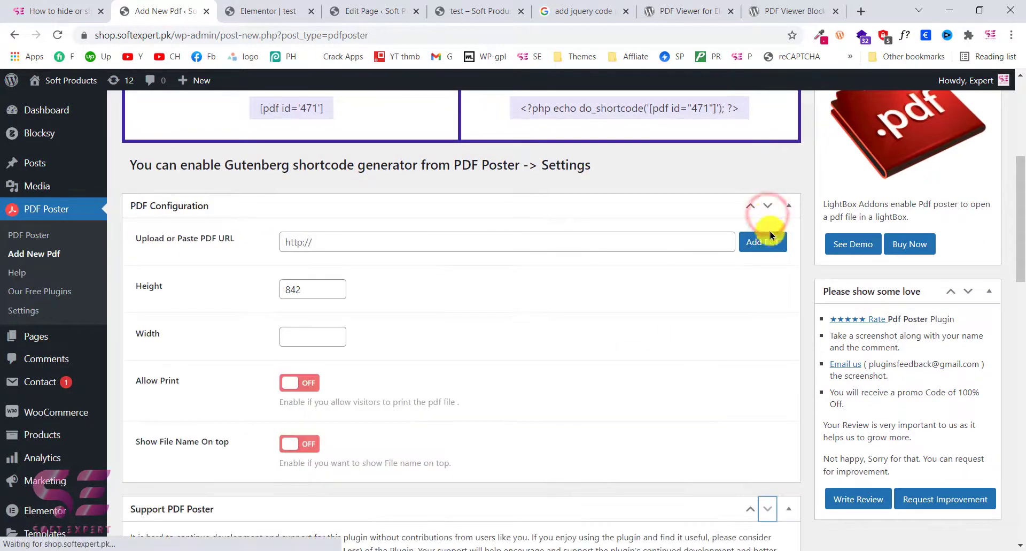
Add Landing-page-by-iamsoftexpert.pdf from the media library to the PDF configuration and save the entry.
left_click(770, 240)
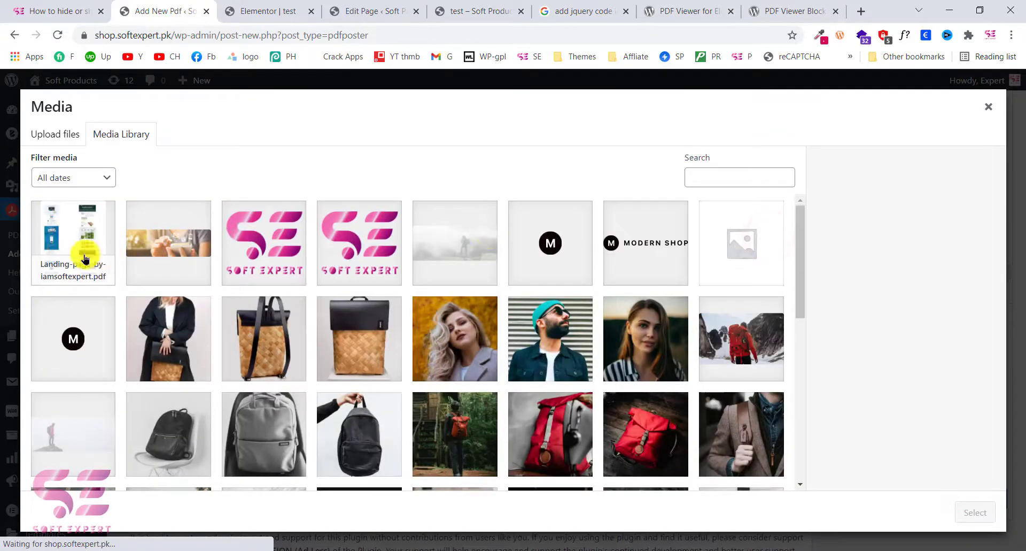
left_click(103, 239)
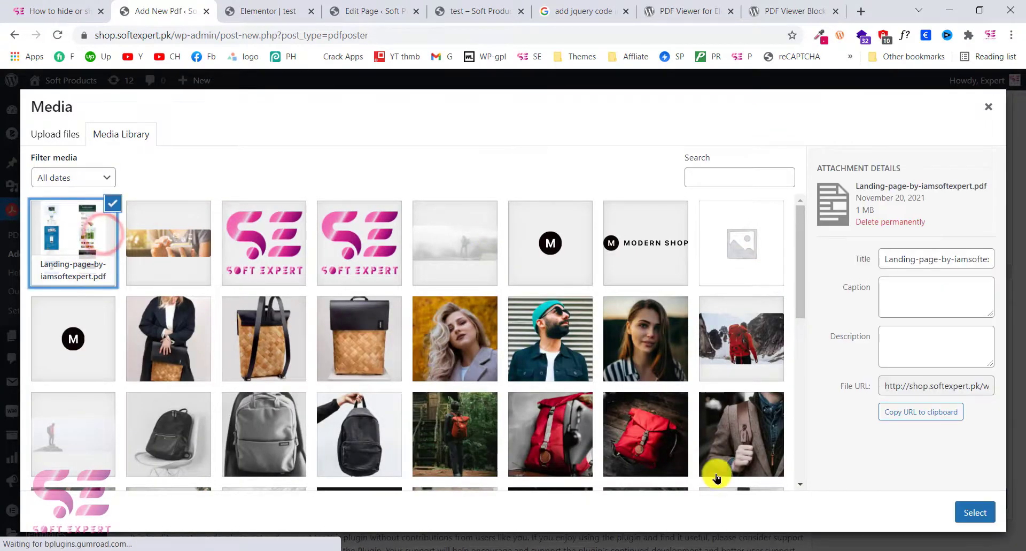
left_click(980, 515)
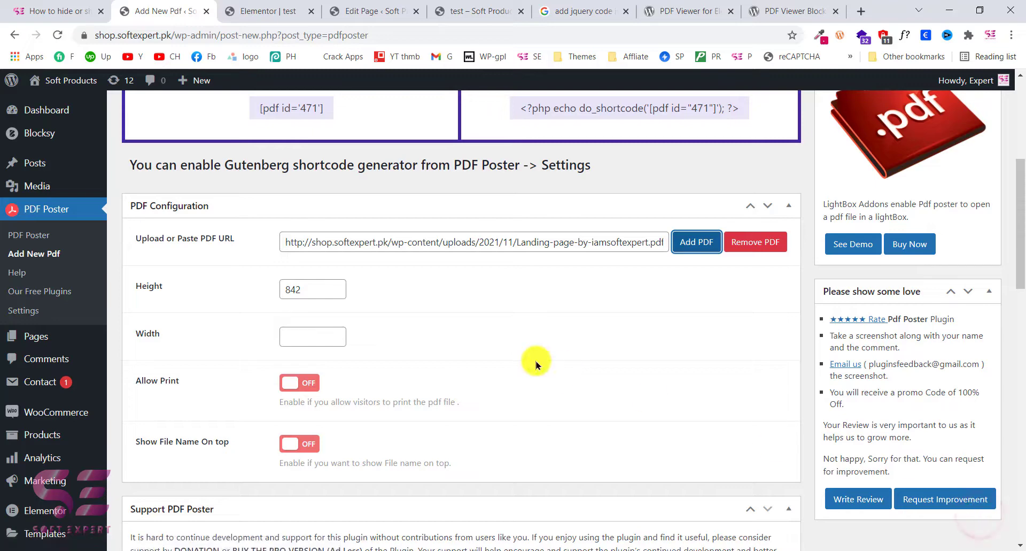
scroll(385, 332, "down", 3)
scroll(380, 328, "up", 2)
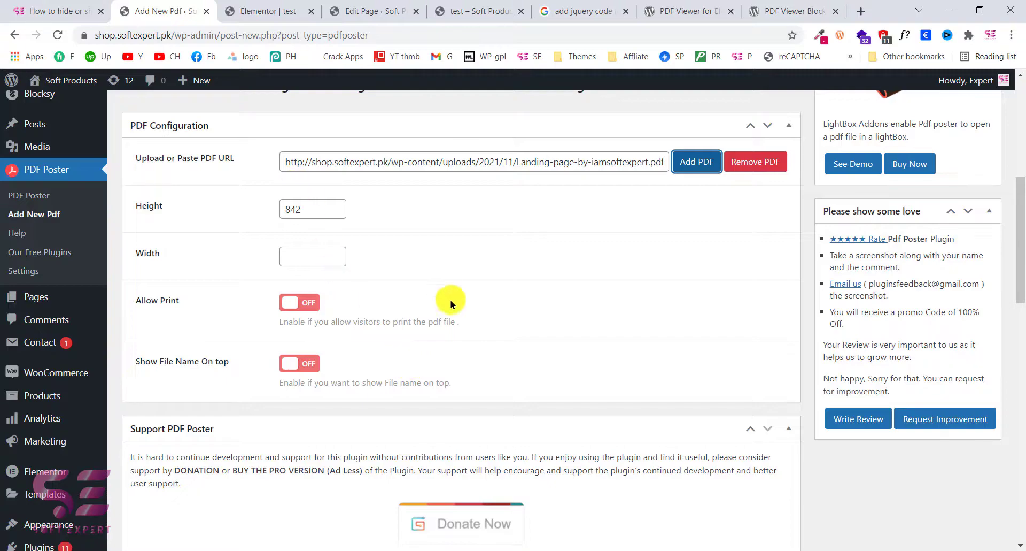
scroll(451, 302, "down", 5)
scroll(614, 379, "down", 10)
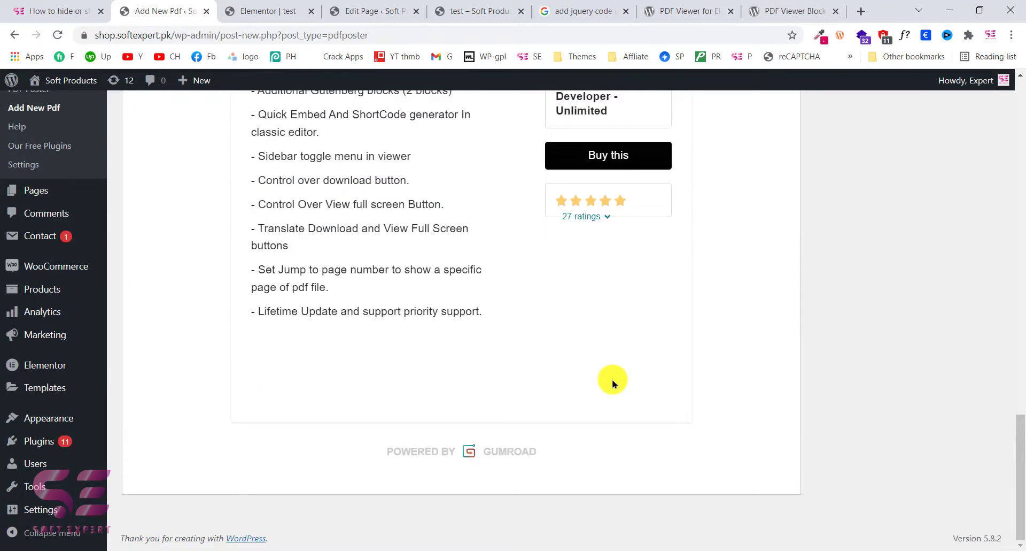
scroll(614, 381, "up", 15)
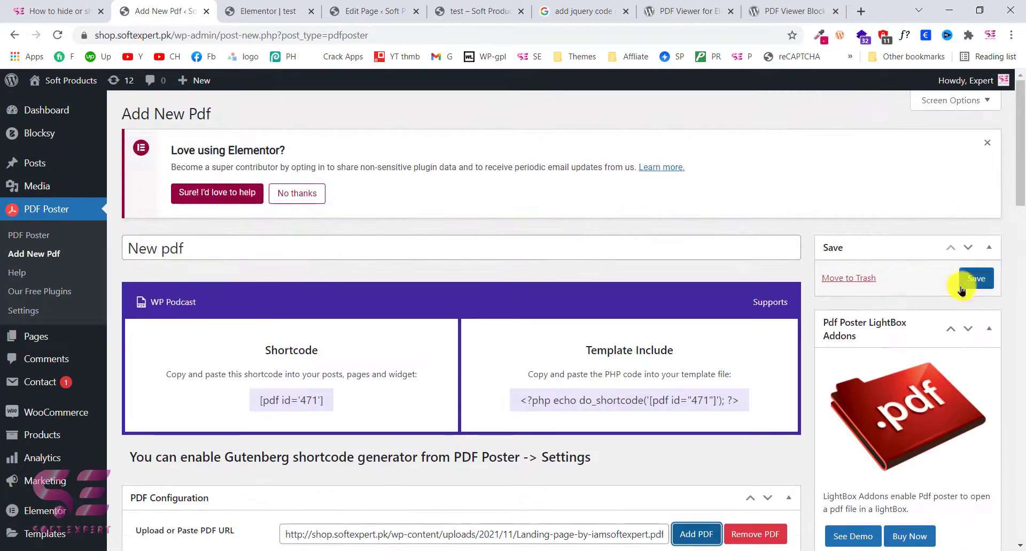
left_click(966, 278)
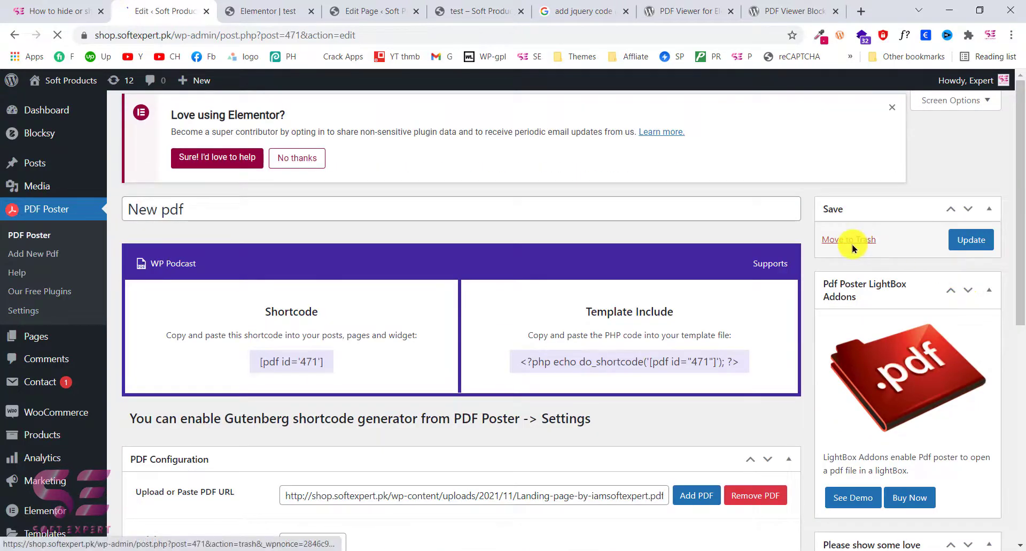
Copy the saved entry's shortcode [pdf id='471'] and switch to the test page's block editor.
scroll(272, 278, "down", 3)
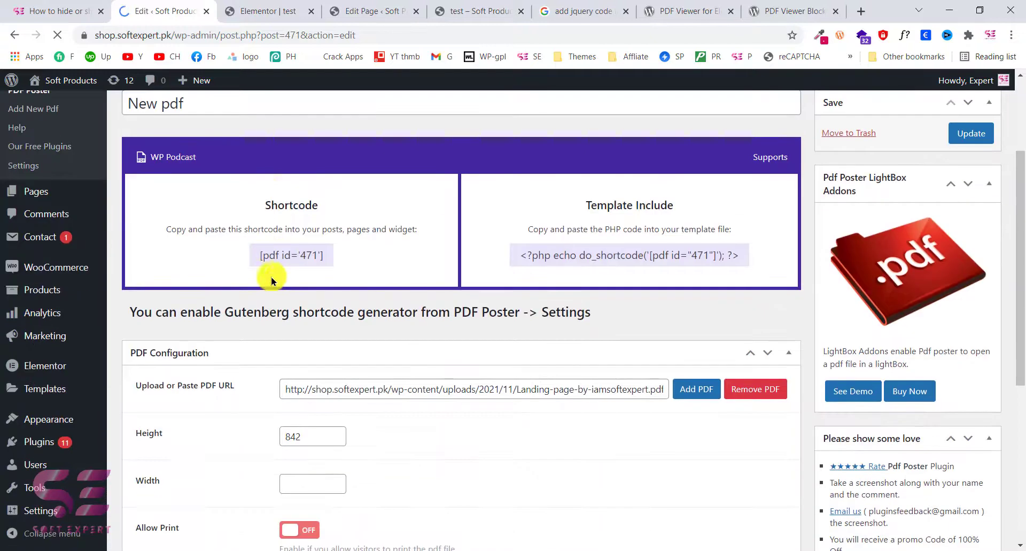
left_click_drag(259, 256, 314, 250)
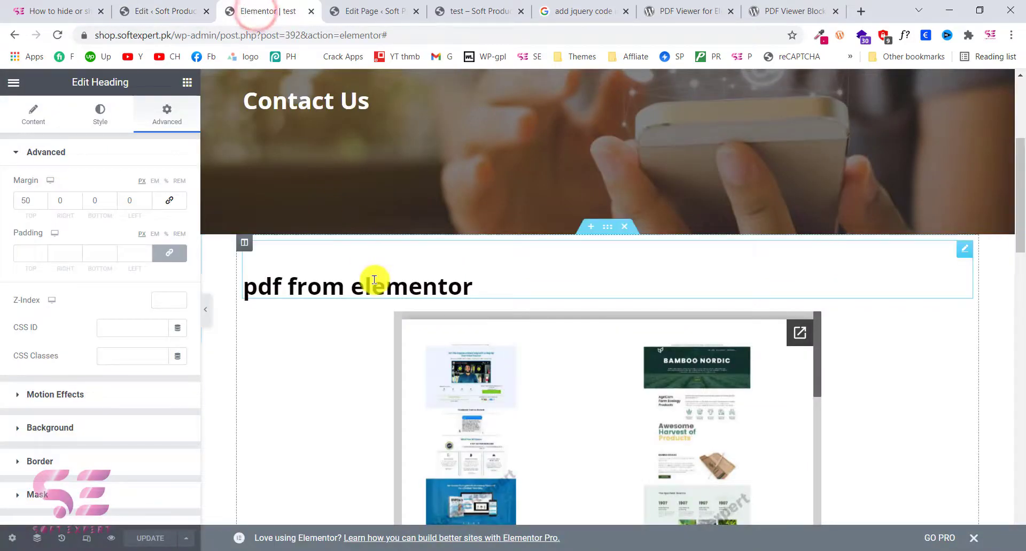
left_click(344, 10)
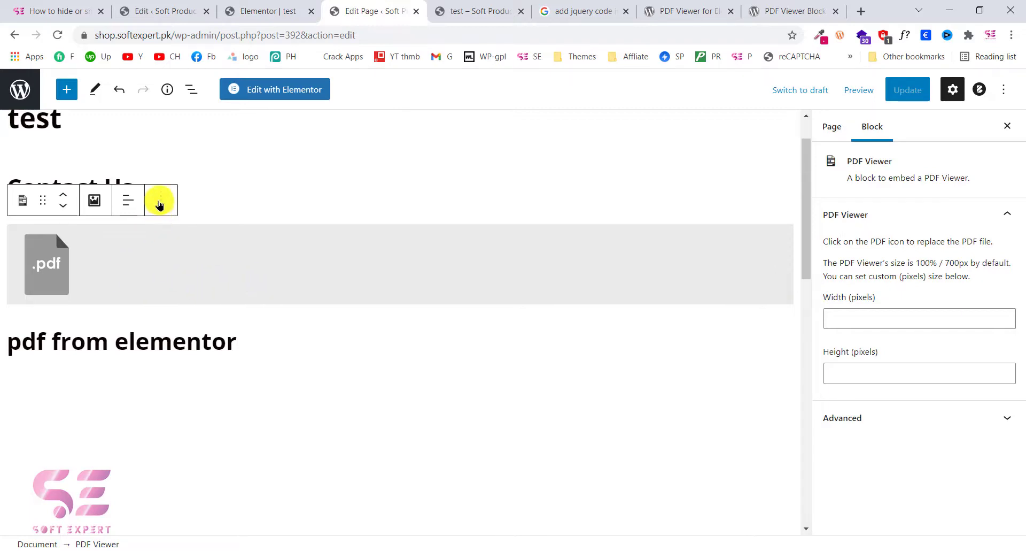
Add a paragraph reading "previous" between the "Contact Us" heading and the existing PDF Viewer block.
left_click(219, 188)
scroll(243, 336, "down", 3)
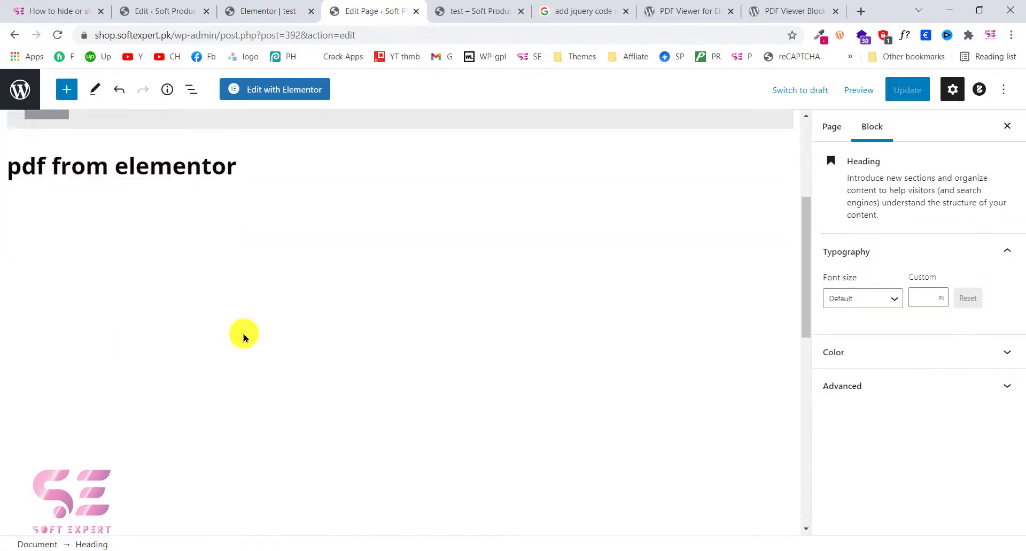
scroll(244, 337, "up", 4)
left_click(126, 241)
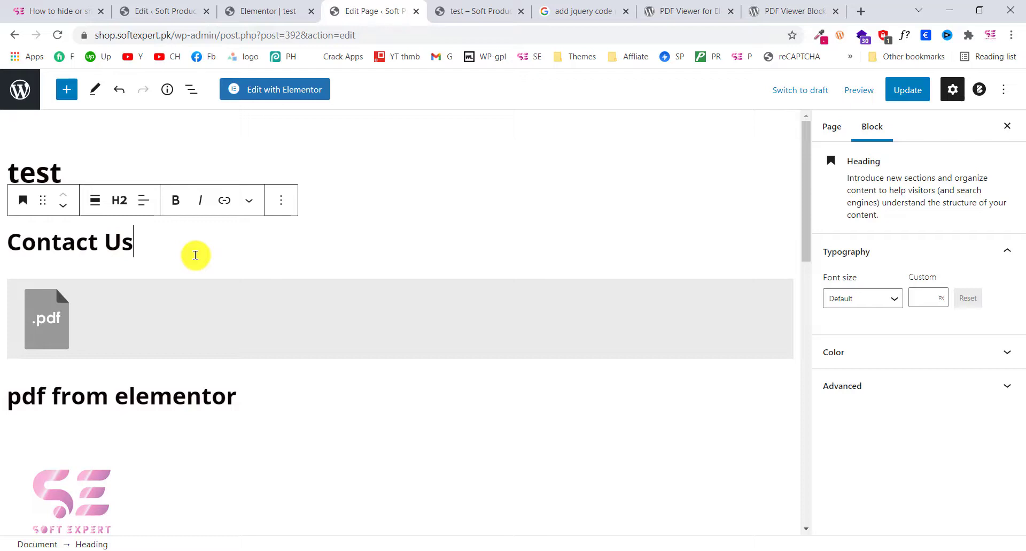
key("Return")
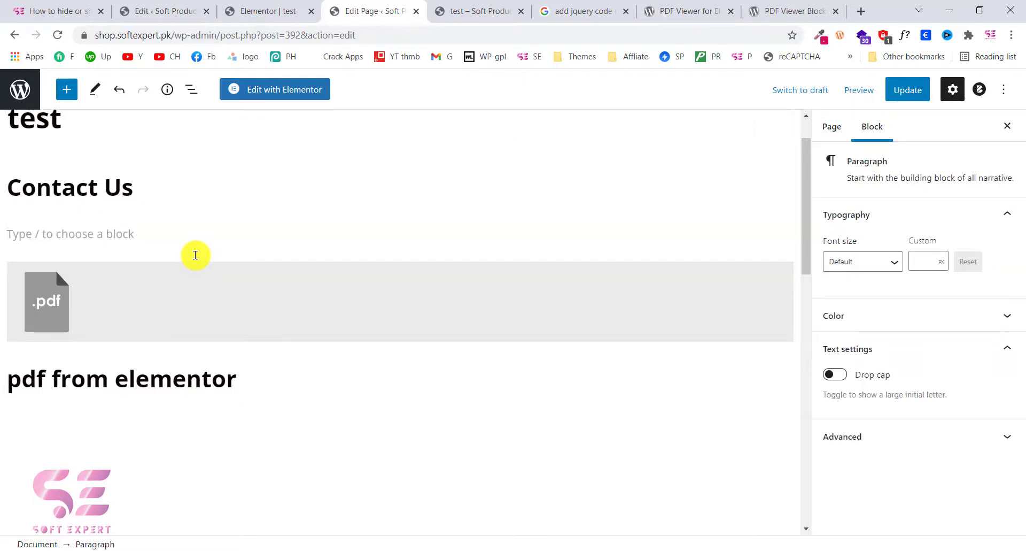
type("prev")
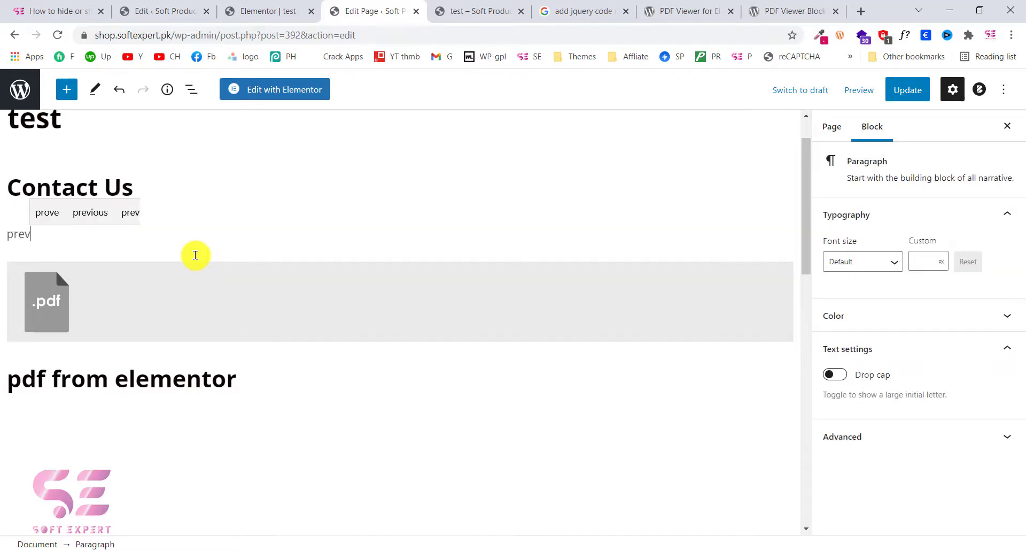
type("ious")
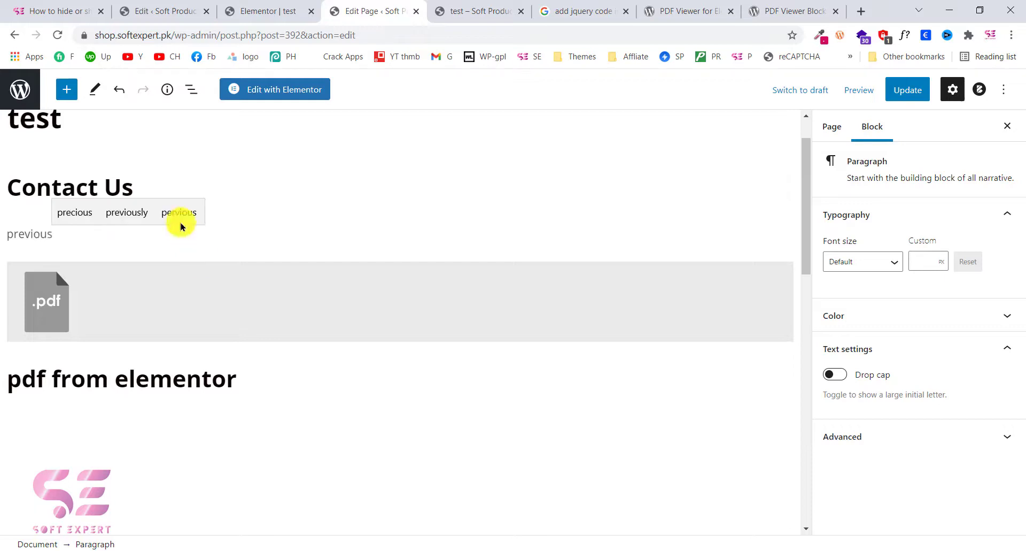
Insert a Shortcode block containing [pdf id='471'] directly below the "Contact Us" heading and update the page.
left_click(272, 184)
key("Return")
key("Return")
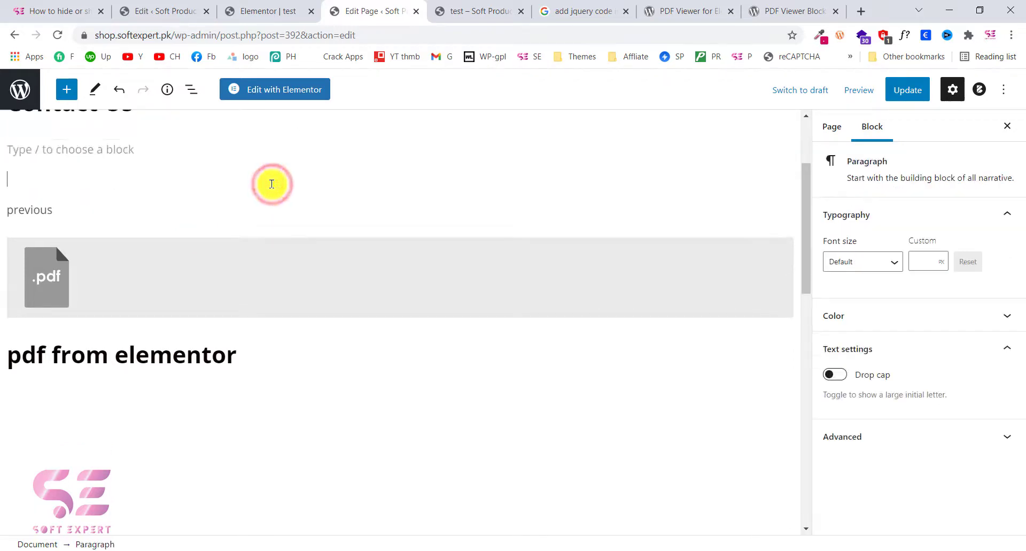
scroll(271, 183, "up", 2)
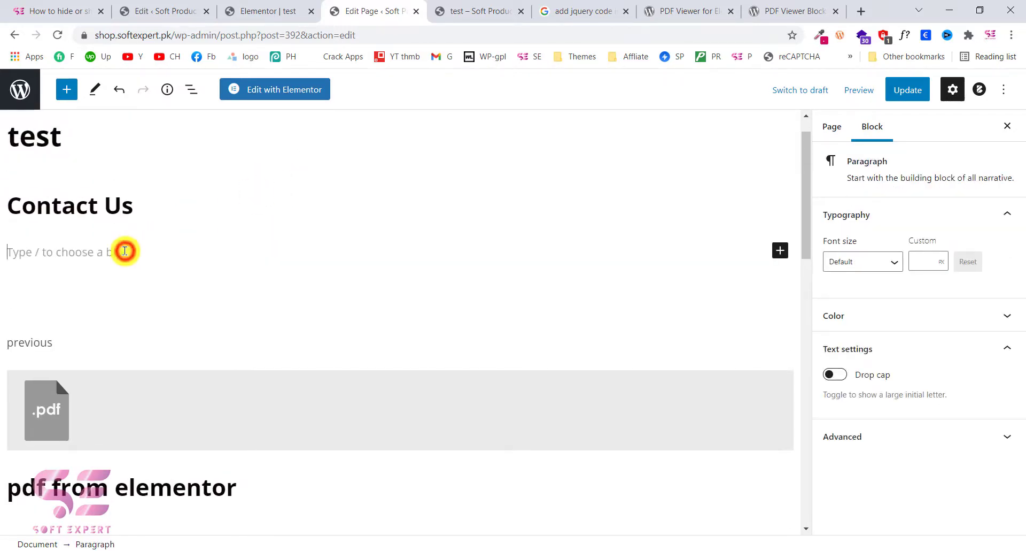
left_click(779, 250)
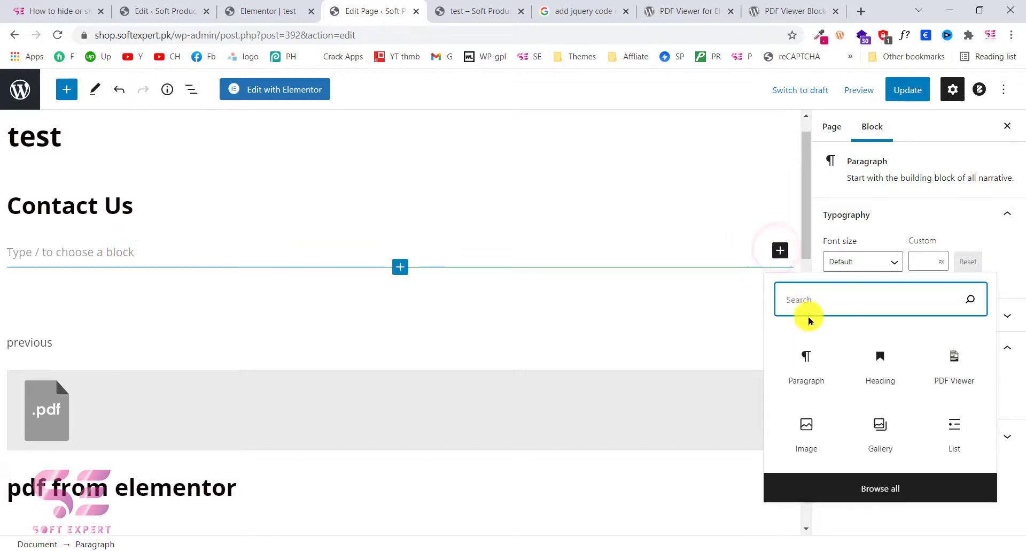
type("sho")
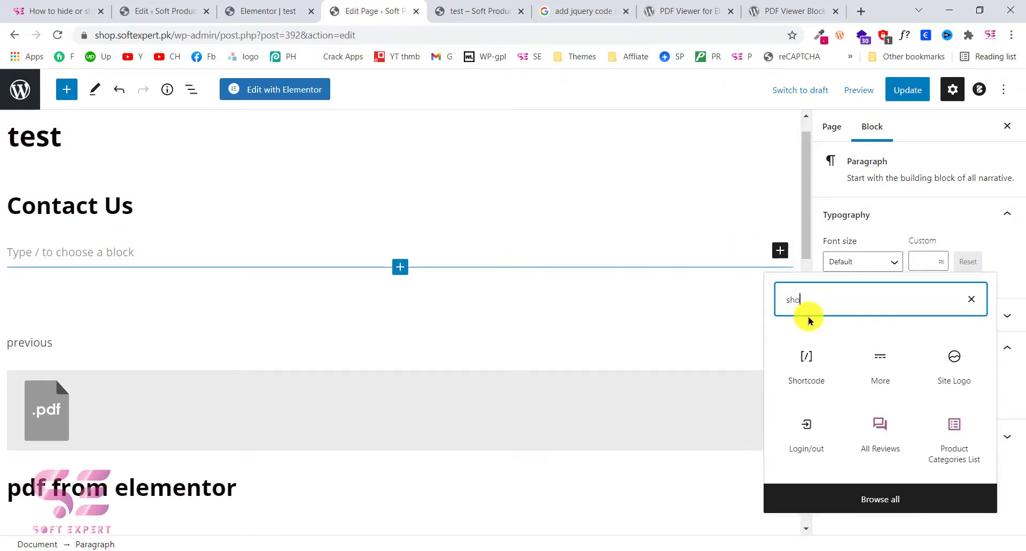
left_click(806, 355)
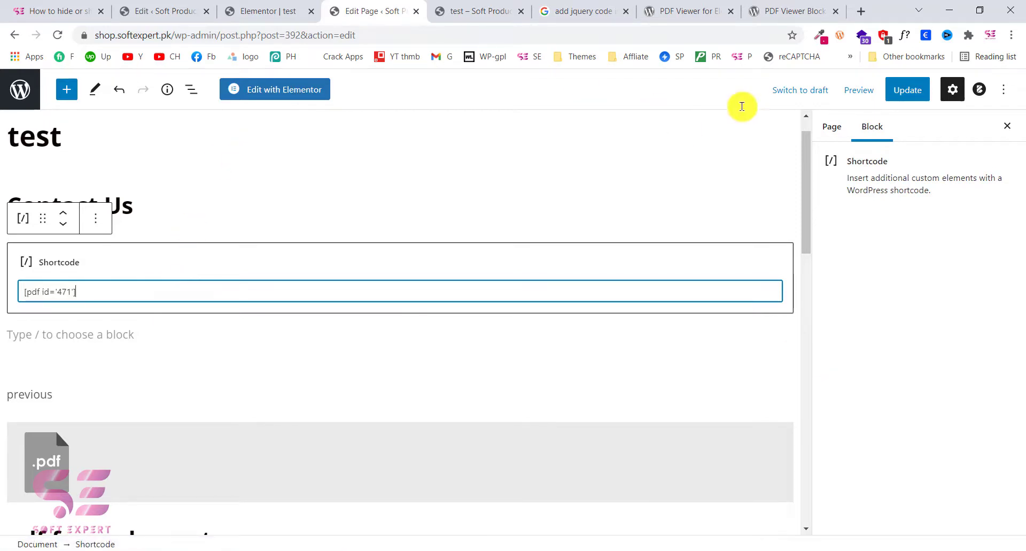
left_click(915, 92)
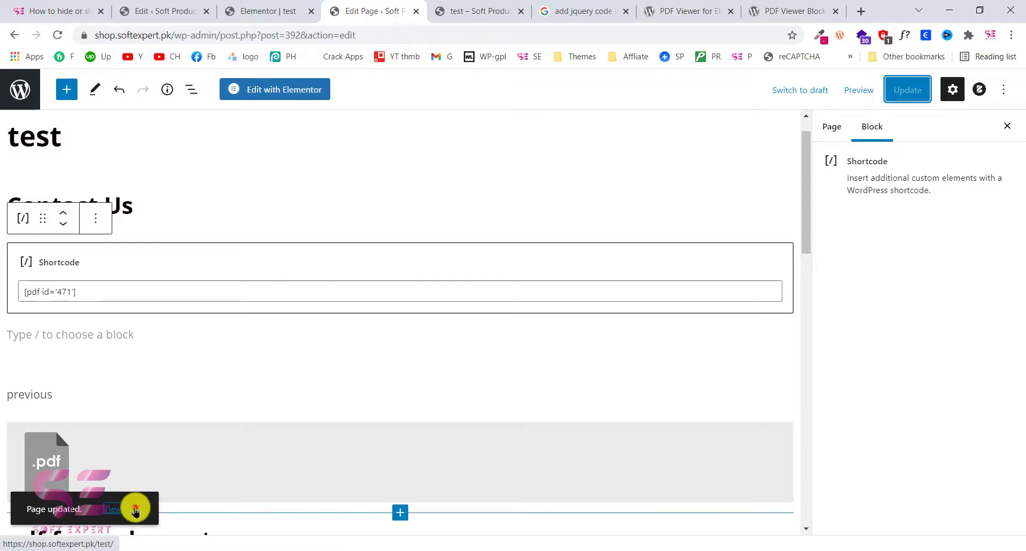
View the updated test page in a new tab and examine the PDF Poster embed and the previous PDF viewer.
left_click(135, 511)
left_click(407, 9)
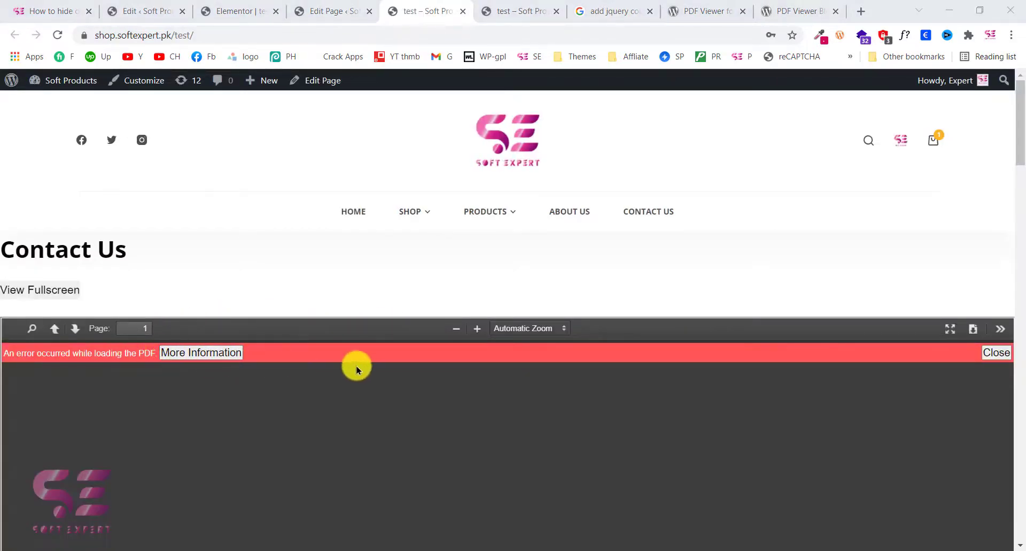
scroll(356, 369, "down", 10)
scroll(238, 319, "down", 3)
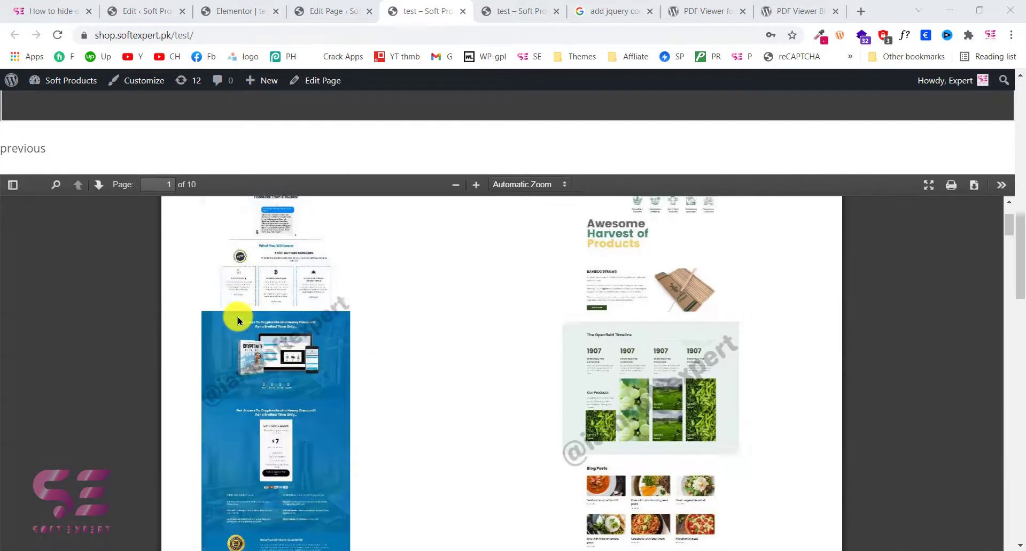
scroll(238, 320, "down", 10)
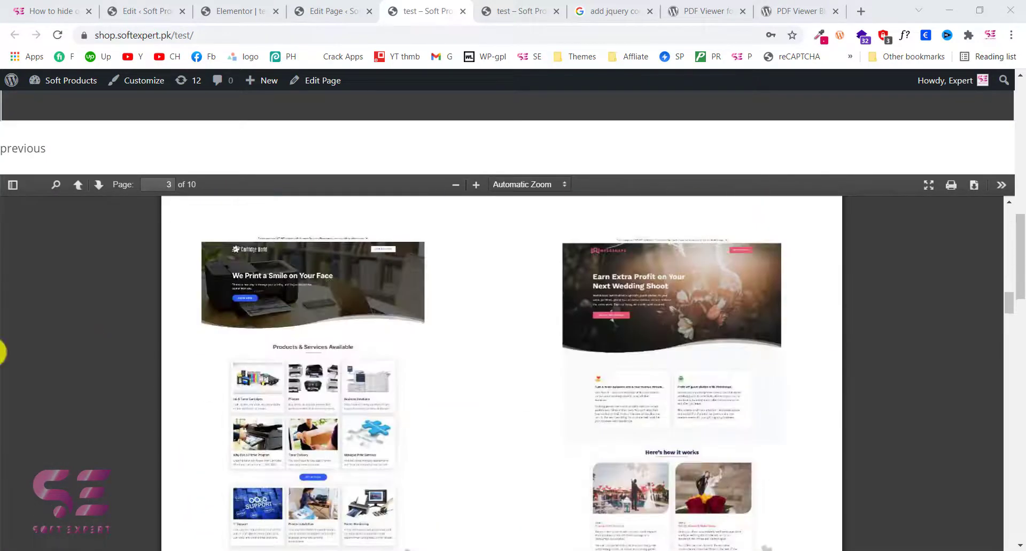
Examine the PDF viewer below "previous" and the one under "pdf from elementor" on the test page.
left_click_drag(1018, 229, 937, 290)
scroll(593, 459, "down", 5)
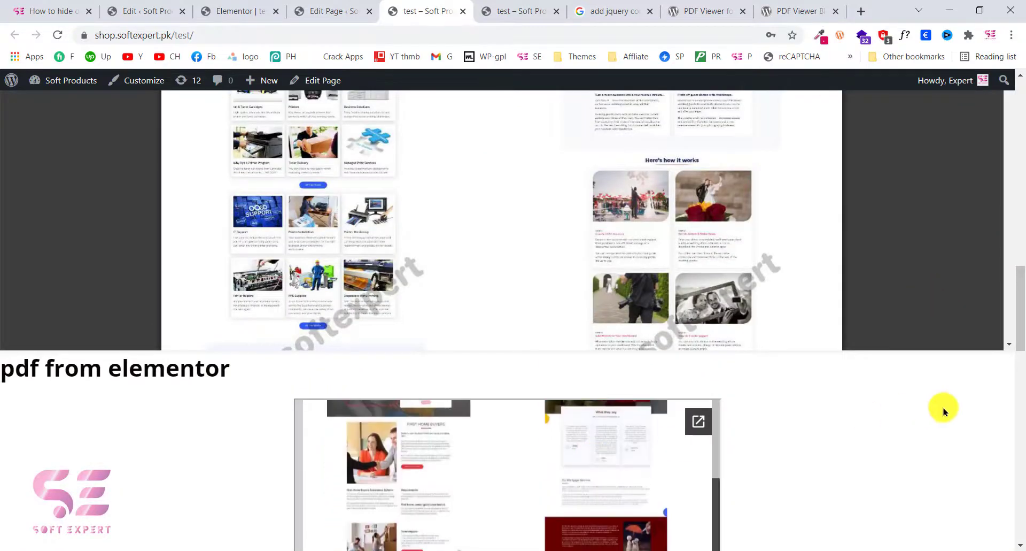
left_click_drag(1019, 320, 1020, 85)
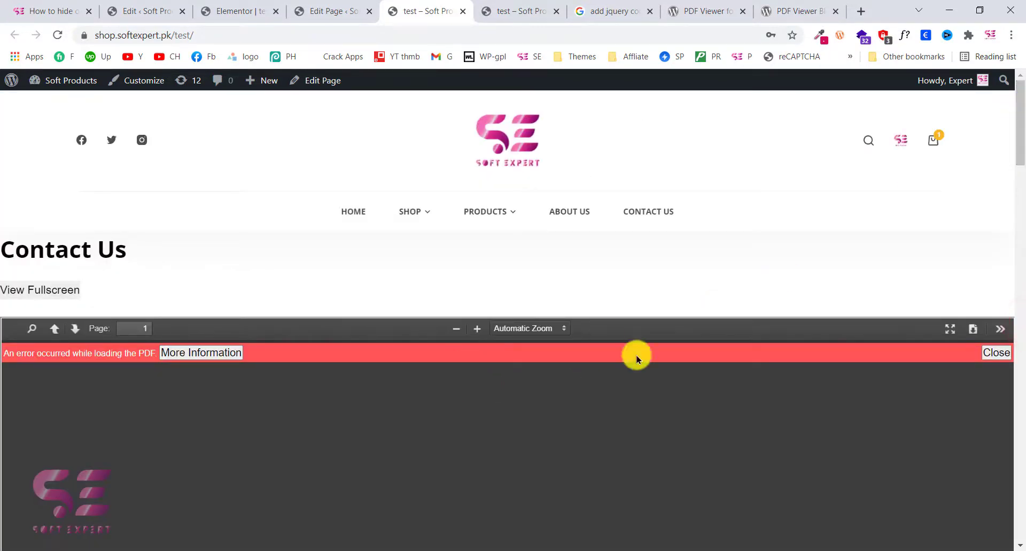
View the PDF Poster embed in fullscreen, dismiss its error bar and reload the viewer.
left_click(59, 293)
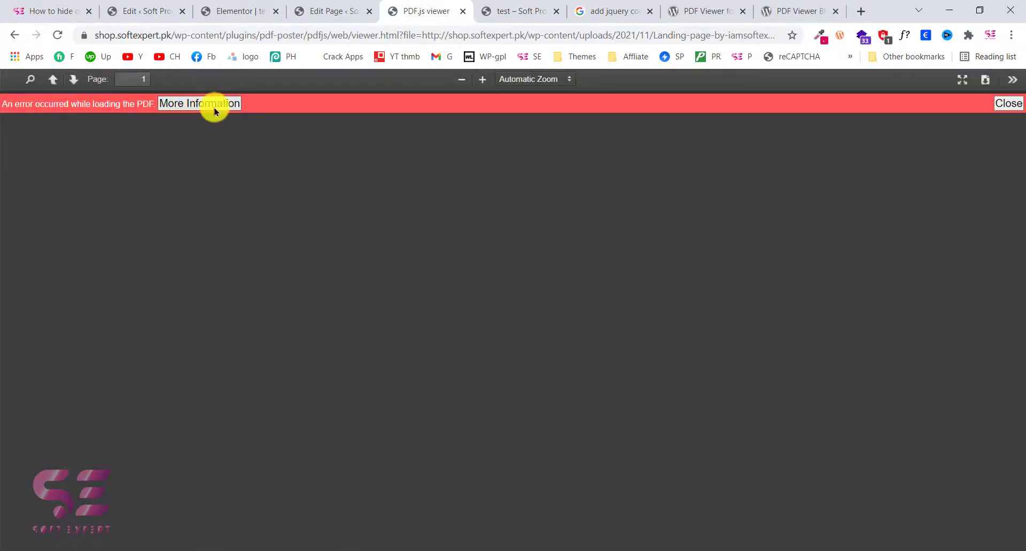
left_click(1001, 104)
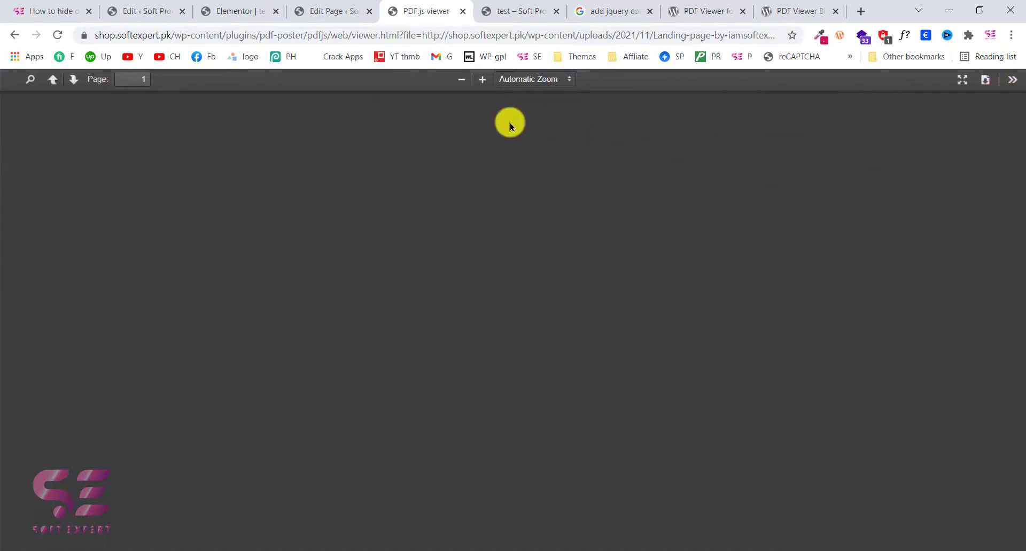
left_click(65, 36)
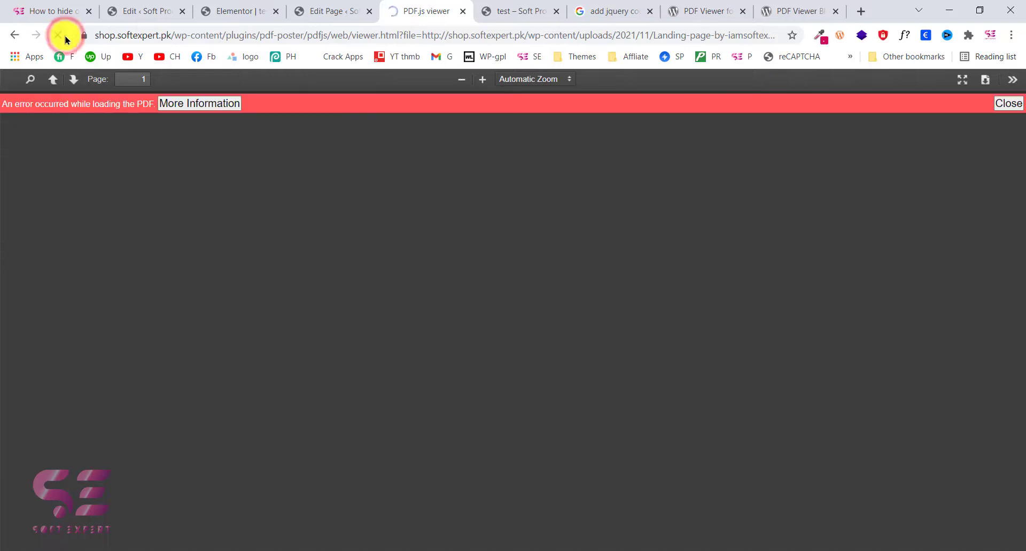
Close the fullscreen viewer's tab and reload the test page in its other open tab.
left_click(463, 11)
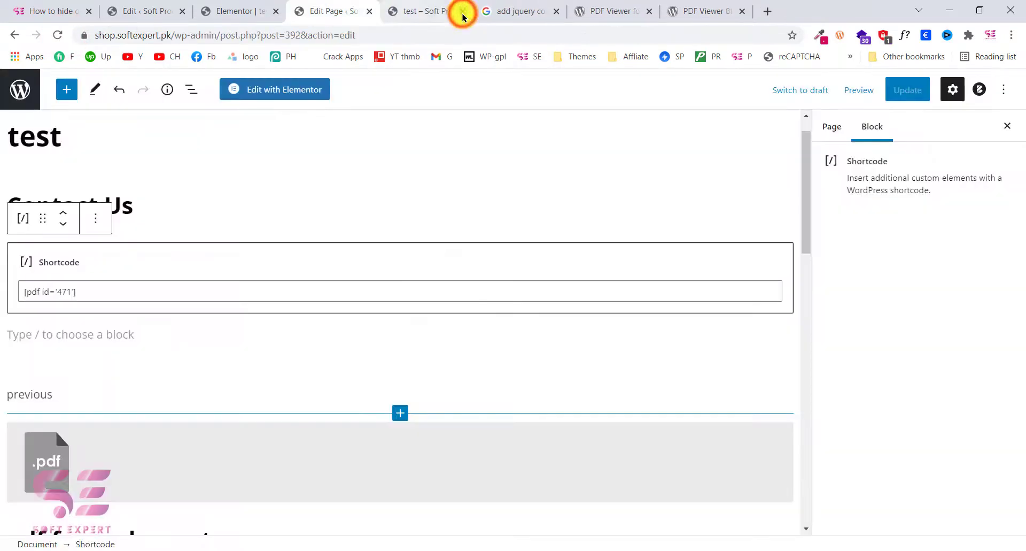
left_click(427, 11)
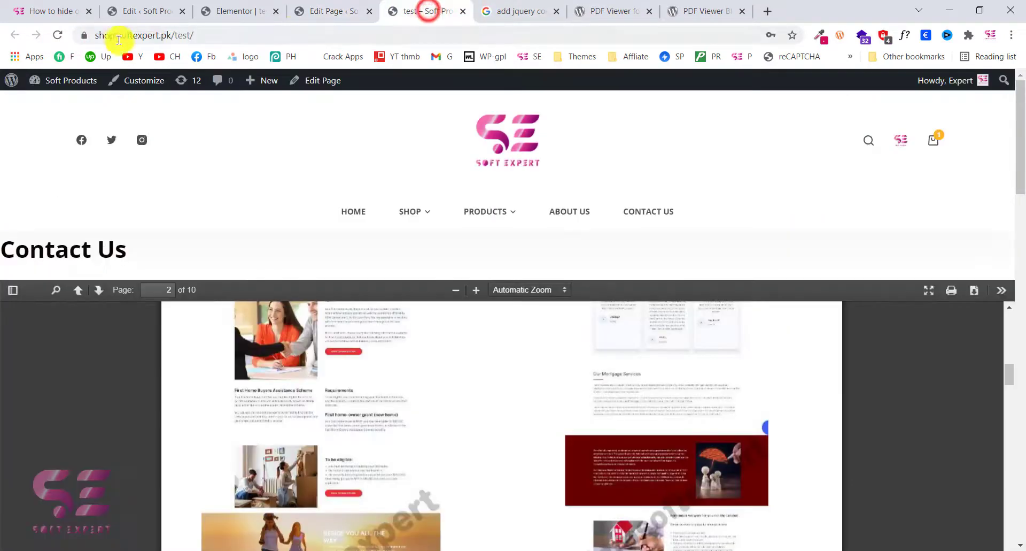
left_click(57, 37)
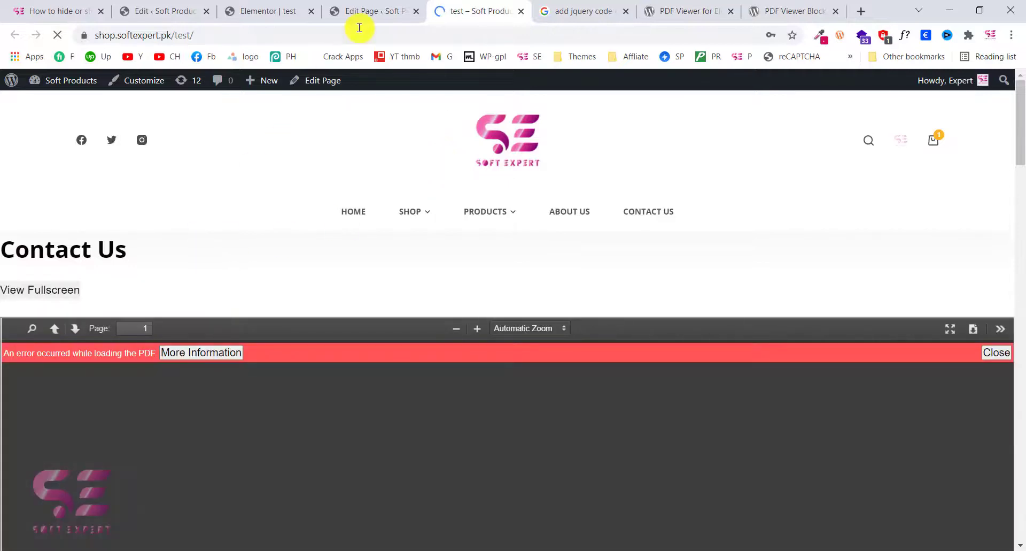
Remove the Shortcode block containing [pdf id='471'] below the "Contact Us" heading in the block editor and update the page.
left_click(369, 11)
left_click(96, 224)
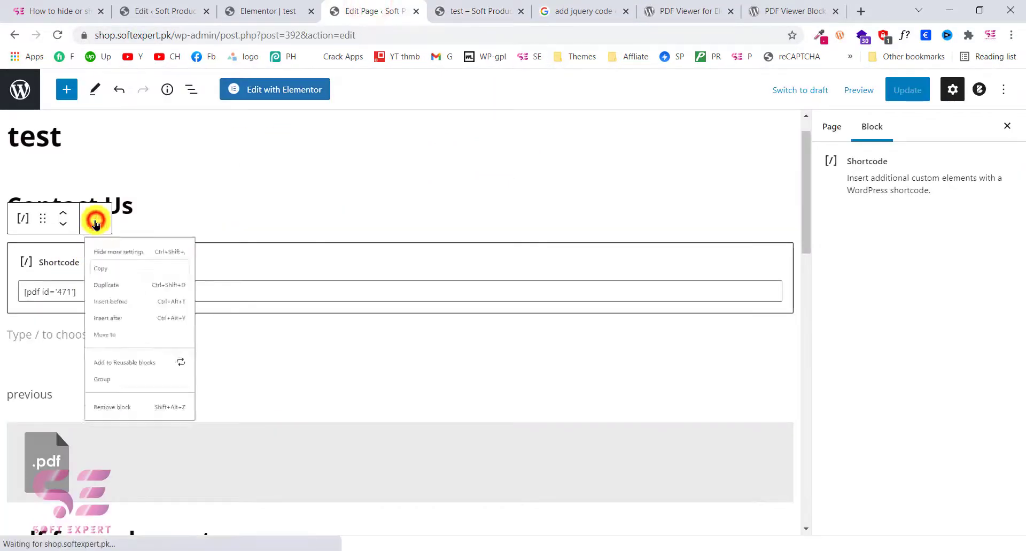
left_click(118, 490)
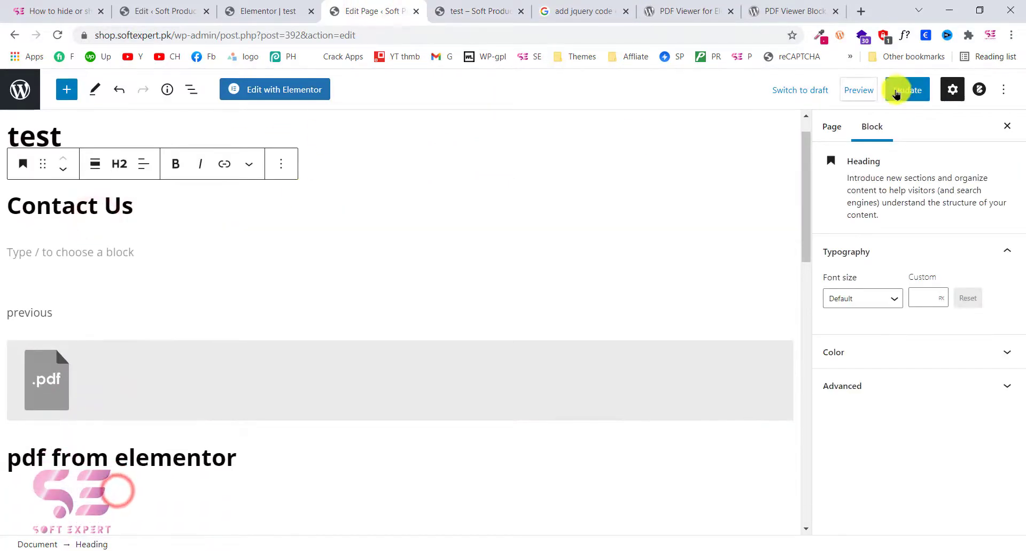
left_click(907, 90)
Reload the updated test page and examine the remaining PDF viewers from "Contact Us" down to the Elementor section.
left_click(452, 7)
left_click(57, 34)
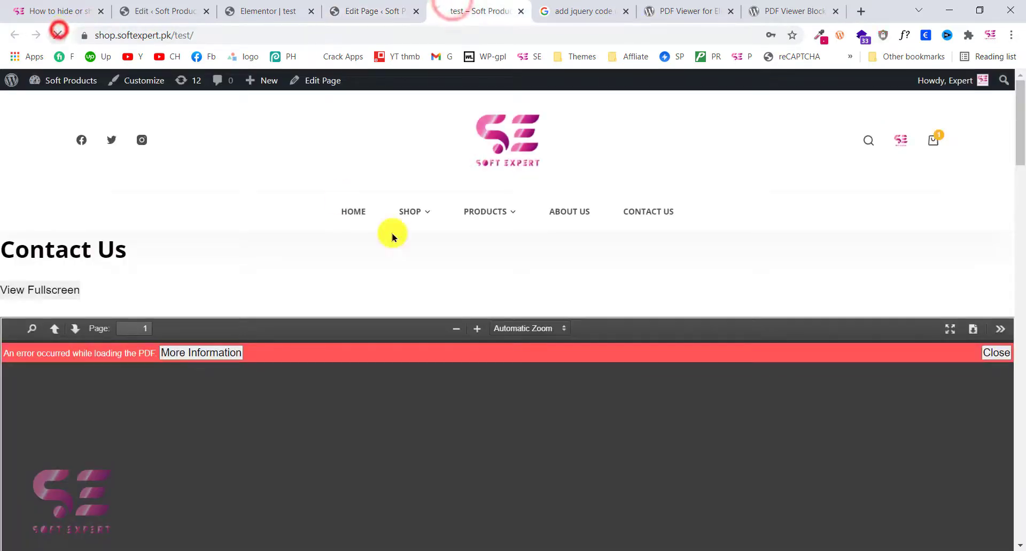
scroll(389, 229, "down", 3)
scroll(393, 234, "down", 3)
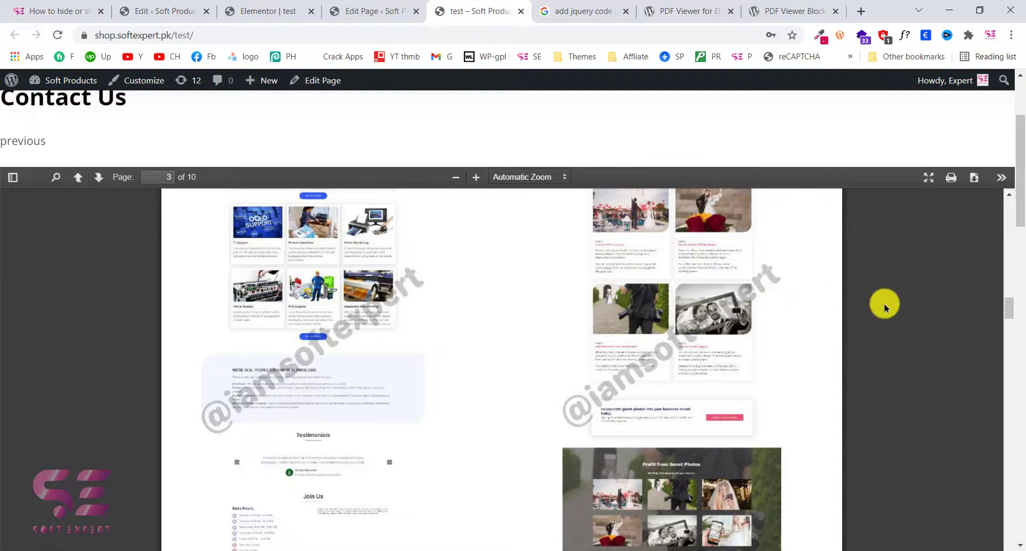
scroll(884, 307, "down", 2)
scroll(1020, 154, "down", 10)
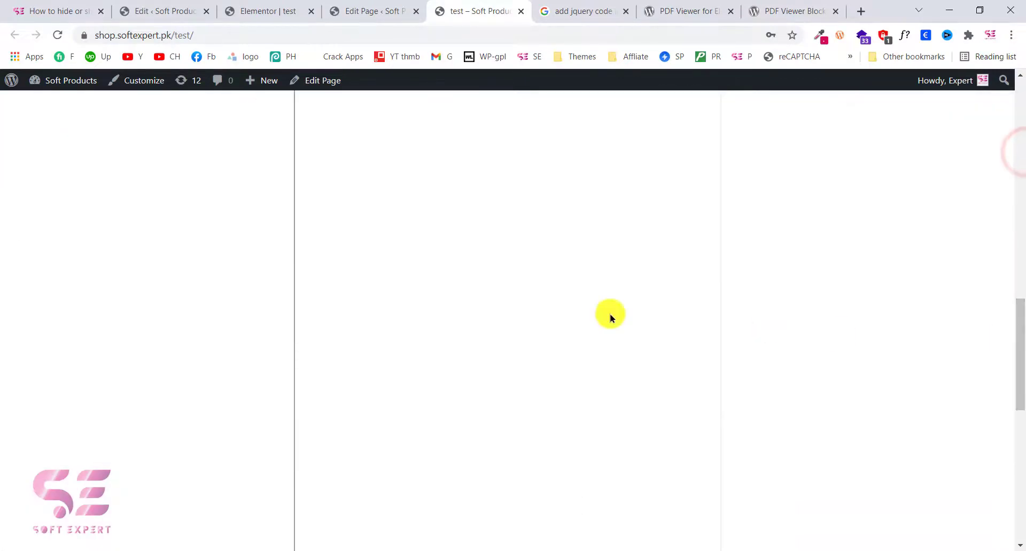
Revisit the WordPress.org plugin pages, ending on PDF Viewer Block for Gutenberg with its title deselected.
left_click(695, 8)
left_click(760, 10)
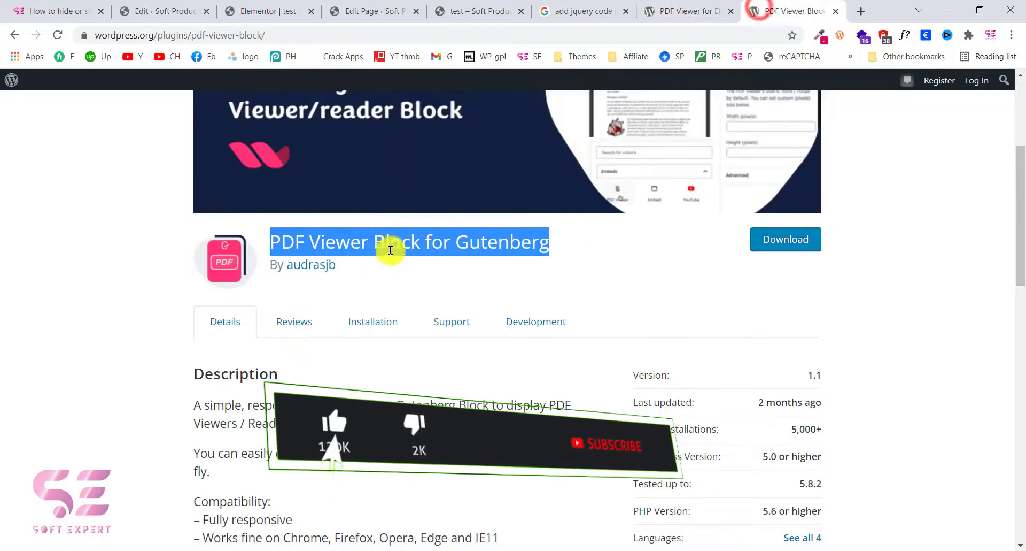
left_click(600, 244)
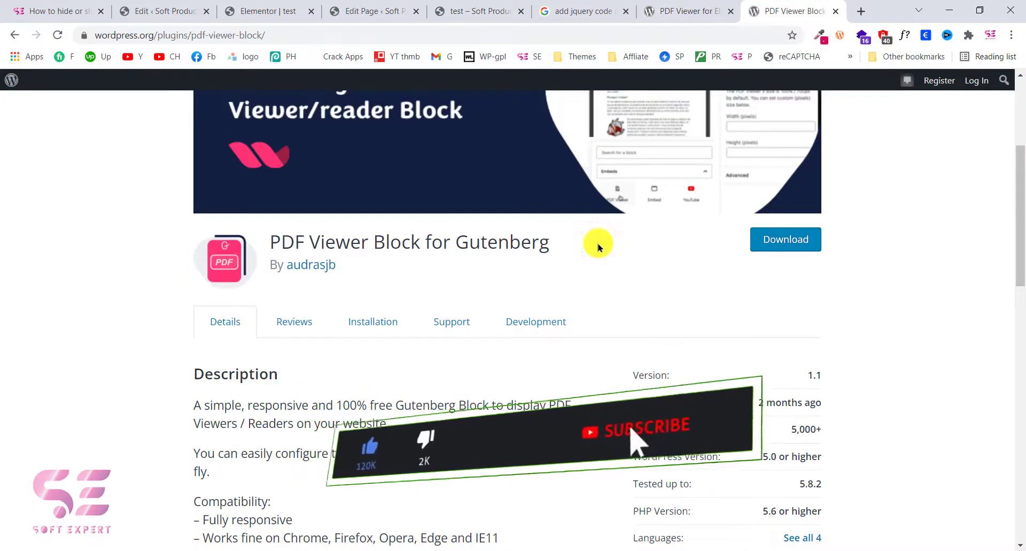